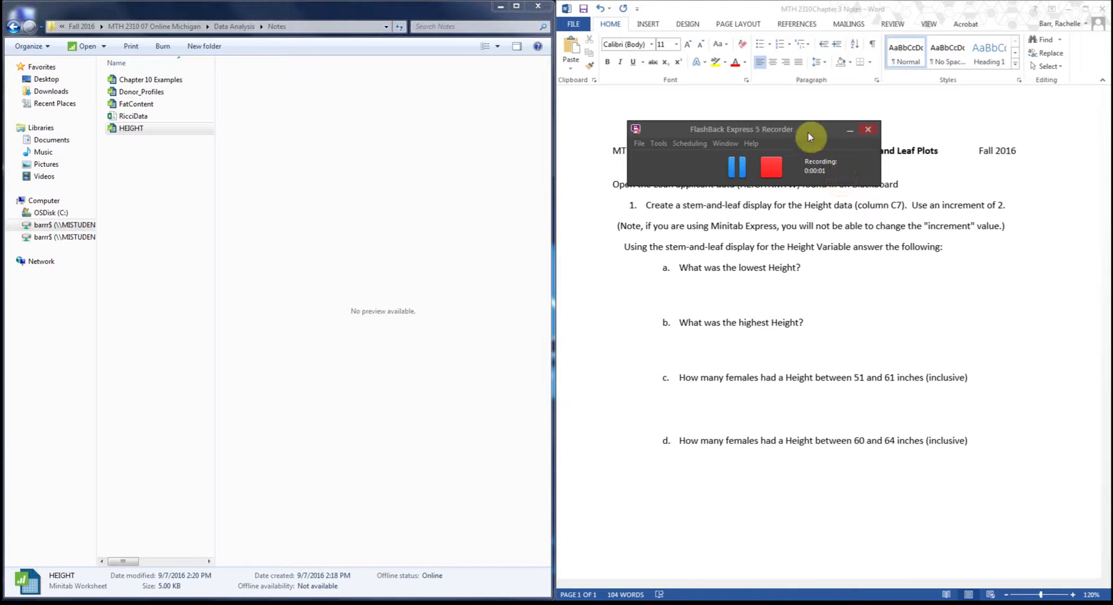
Uncover the notes heading, check the Blackboard course page in the browser, then hide the browser.
left_click_drag(808, 131, 768, 498)
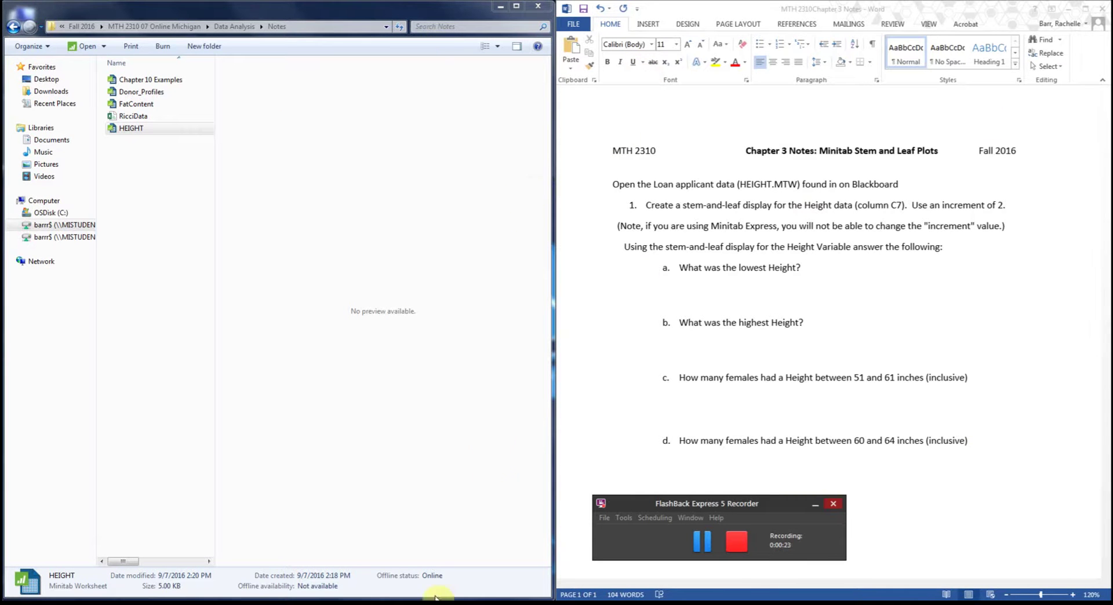
key("alt+Tab")
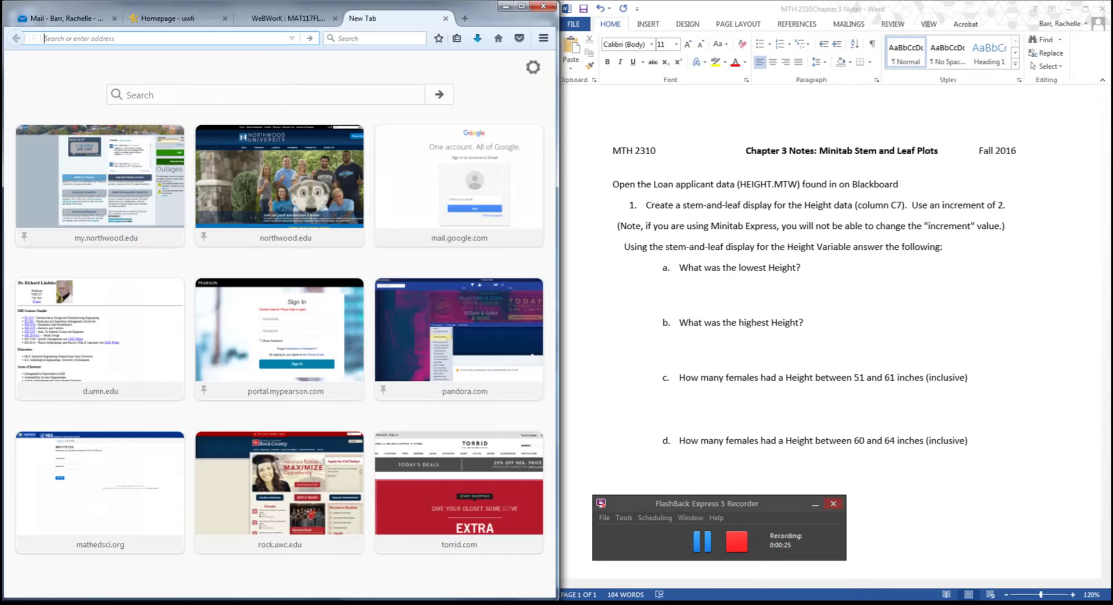
left_click(505, 6)
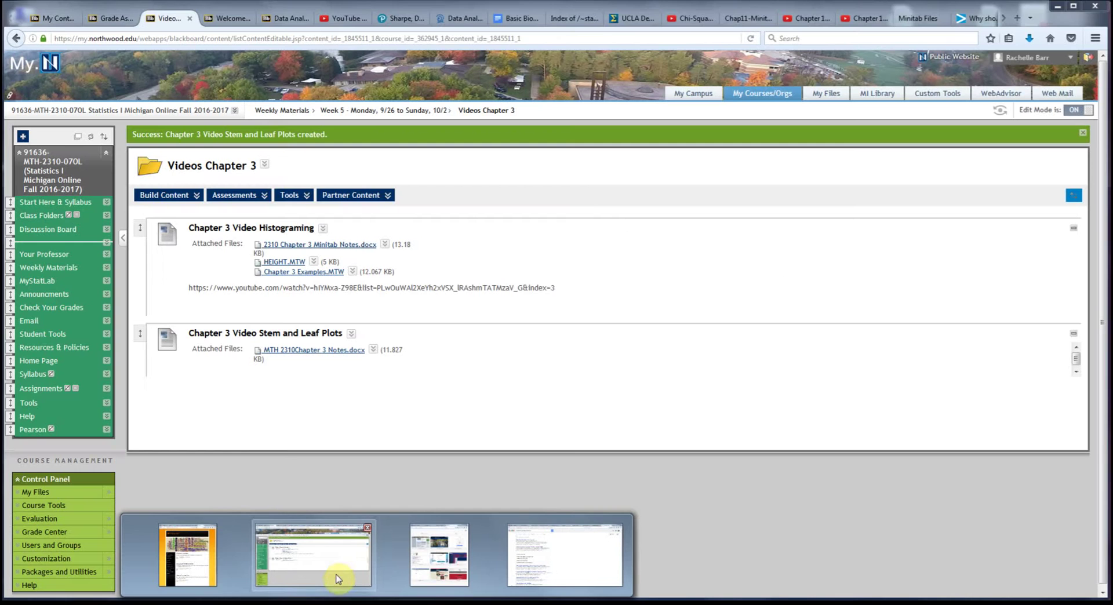
left_click(342, 575)
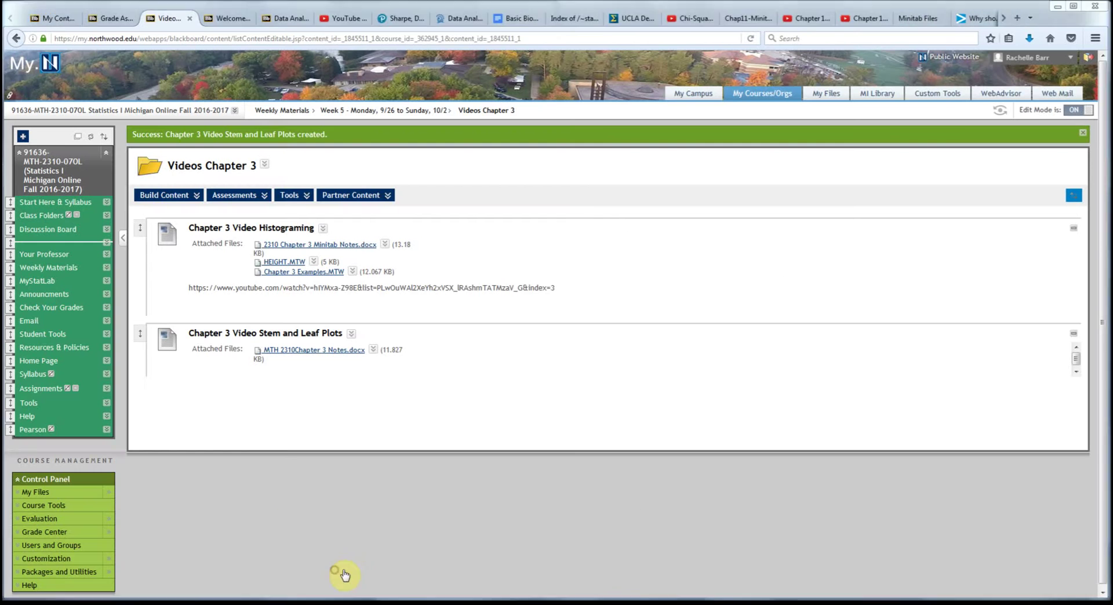
left_click(299, 349)
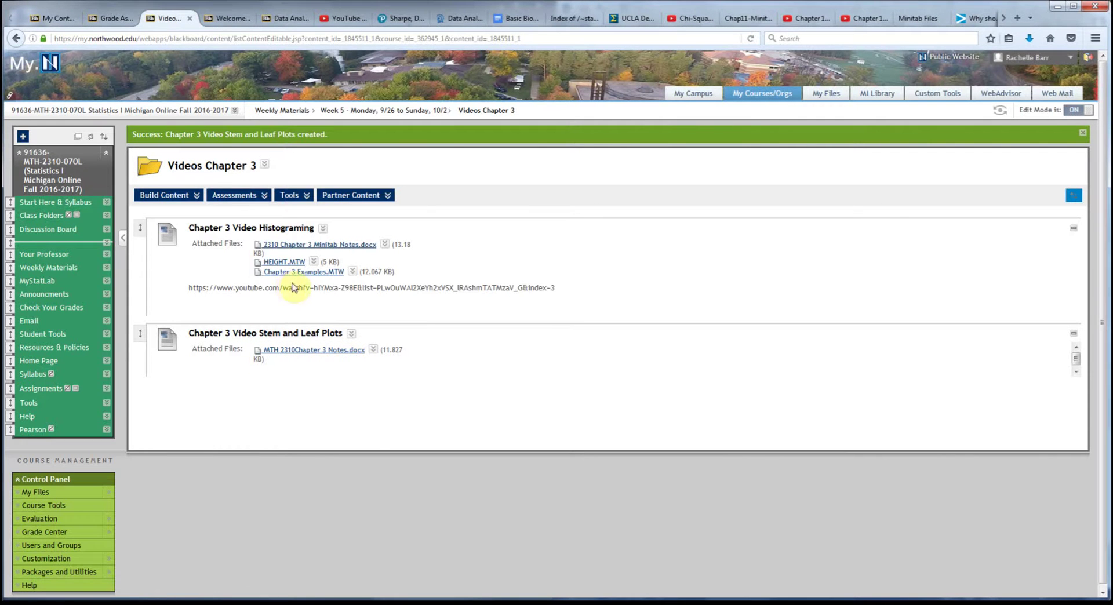
left_click(168, 195)
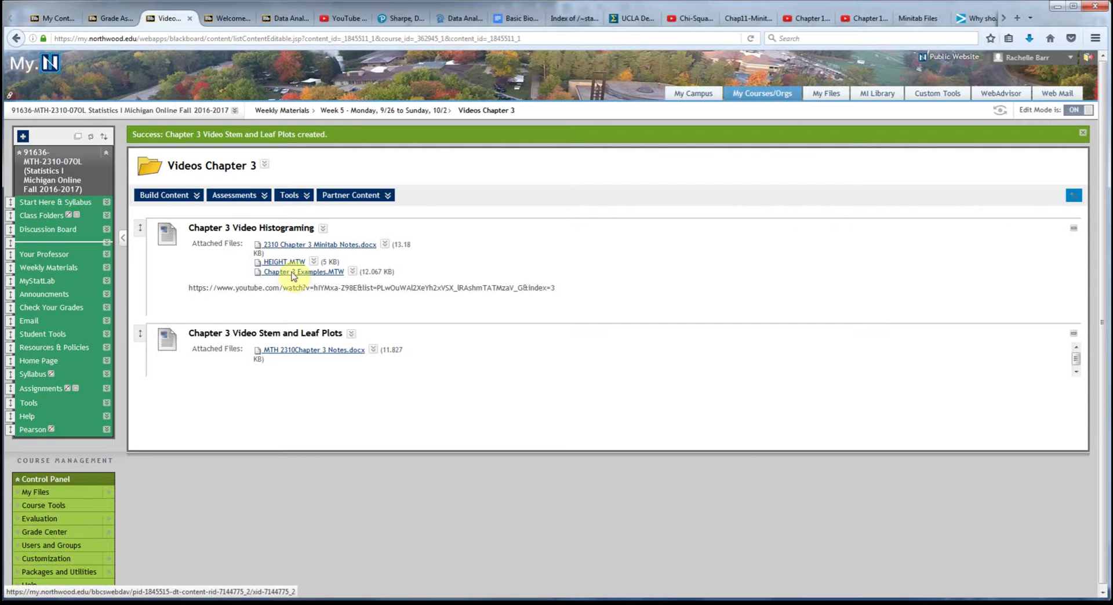
left_click(1058, 6)
Open HEIGHT.MTW in Minitab, confirm adding it to the project, and snap Minitab to the left half.
left_click(123, 129)
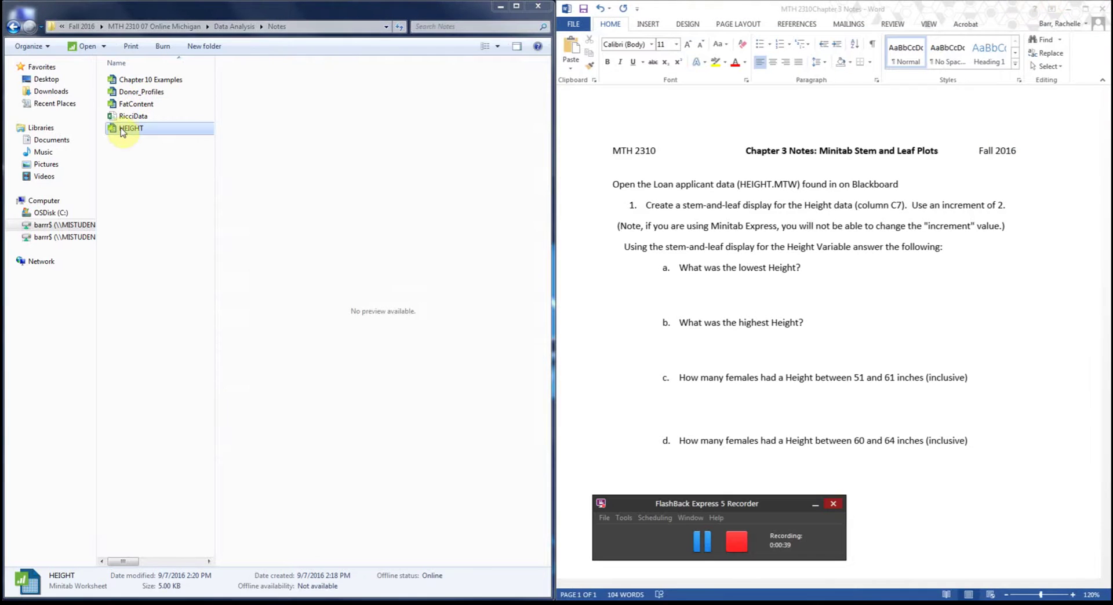
double_click(135, 130)
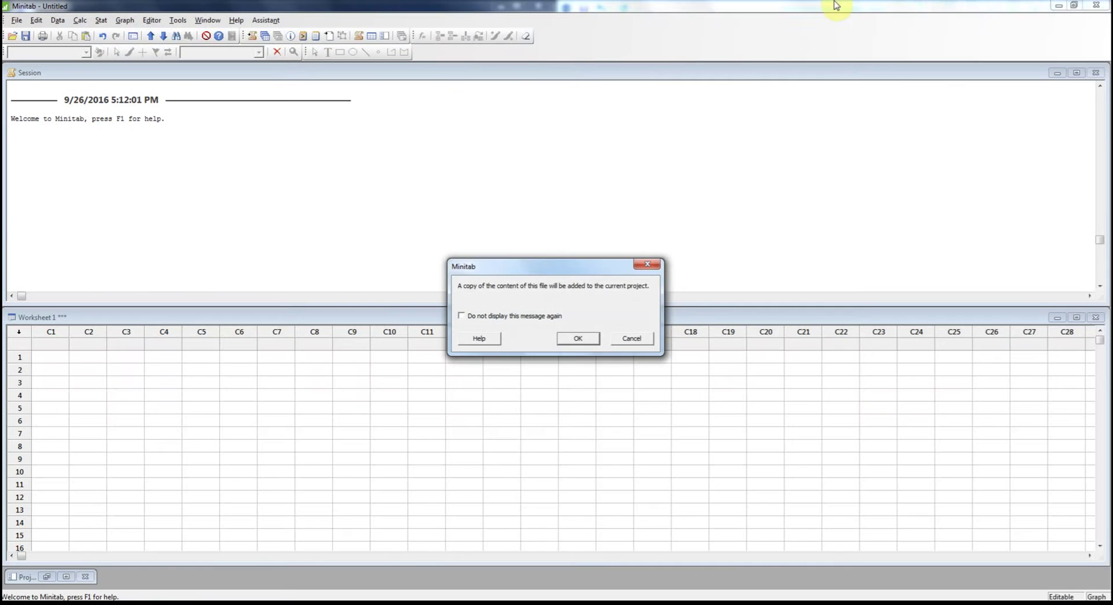
left_click(578, 339)
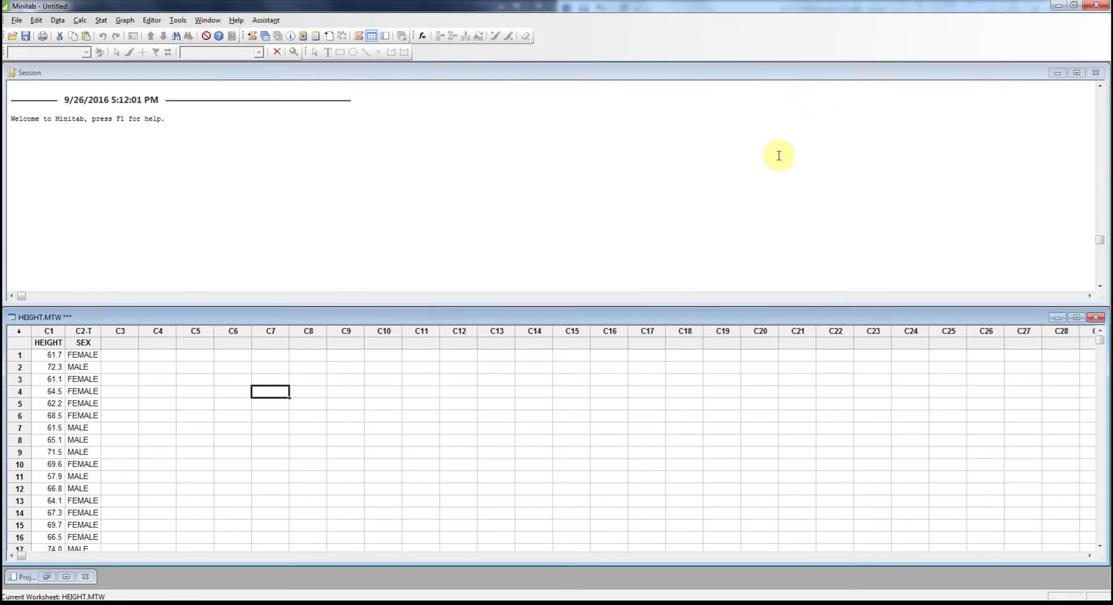
left_click_drag(743, 13, 4, 12)
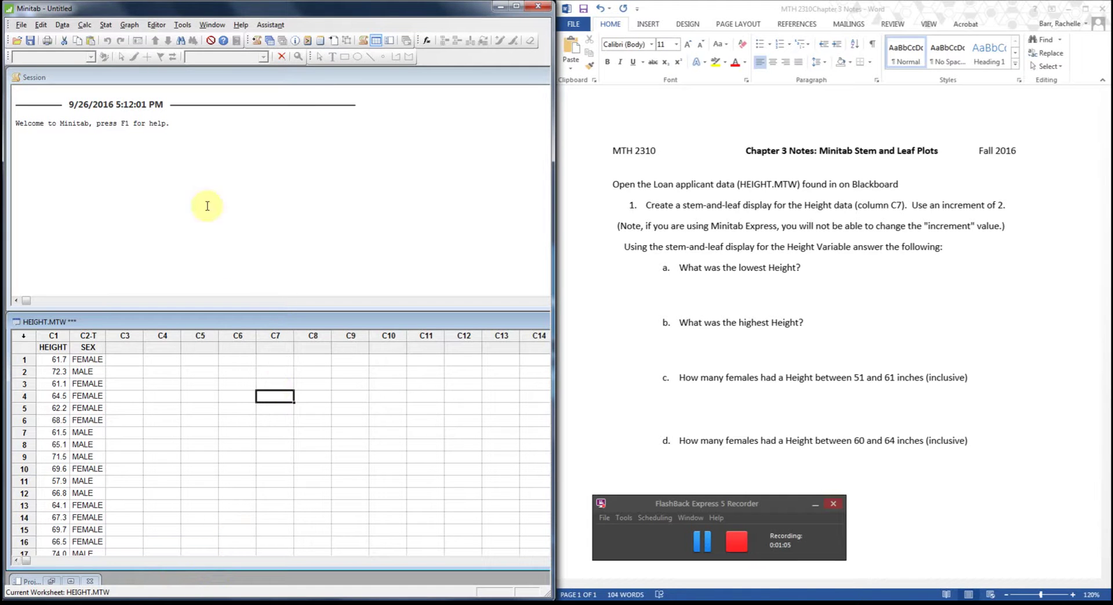
left_click(212, 25)
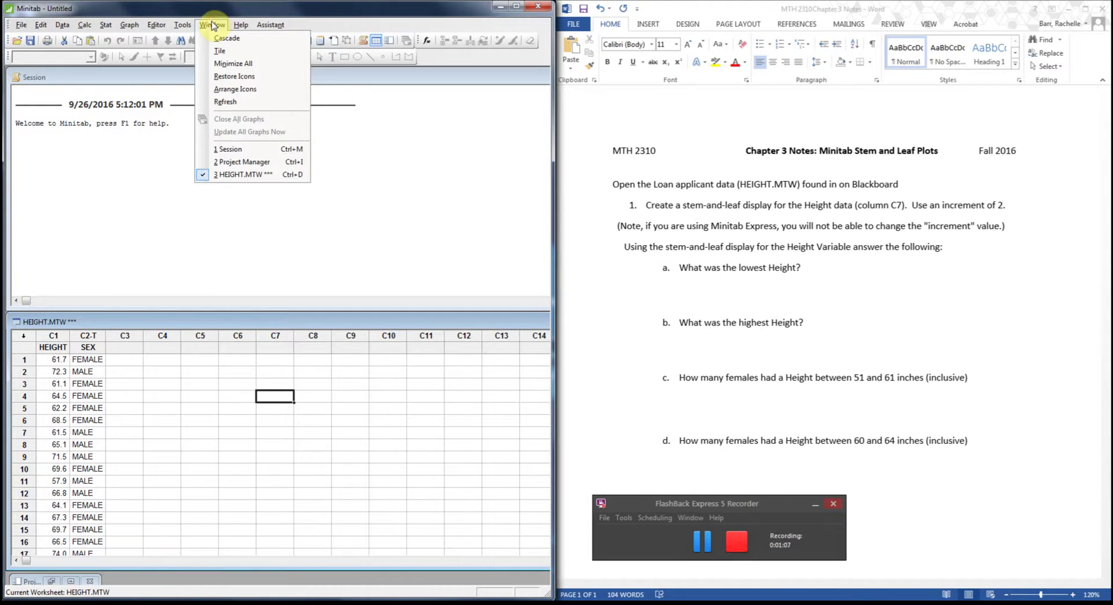
Tile the HEIGHT.MTW worksheet above the Session window.
left_click(226, 52)
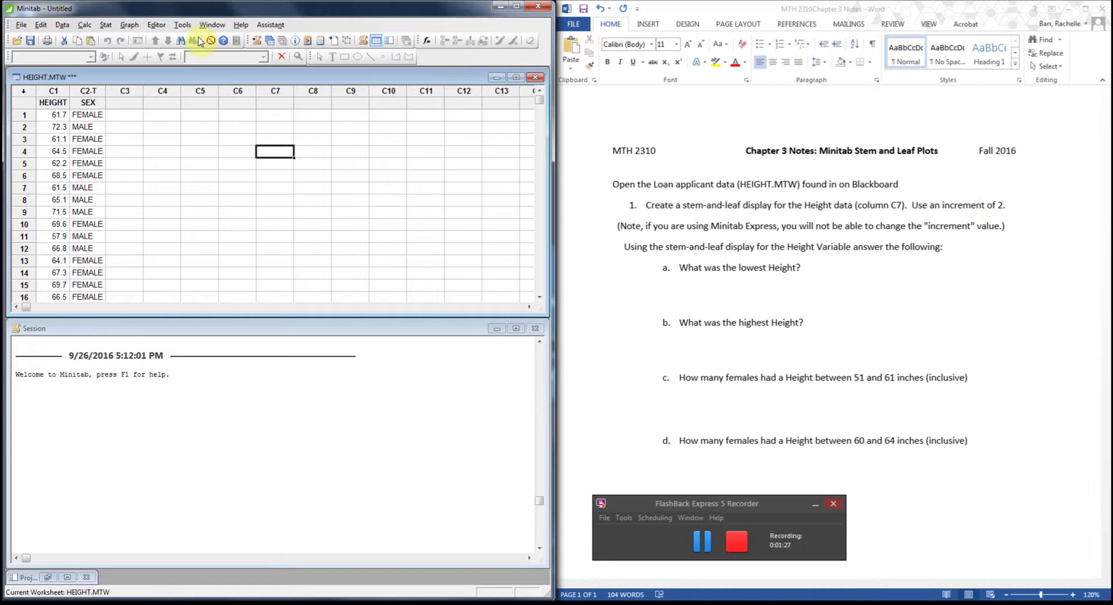
left_click(130, 25)
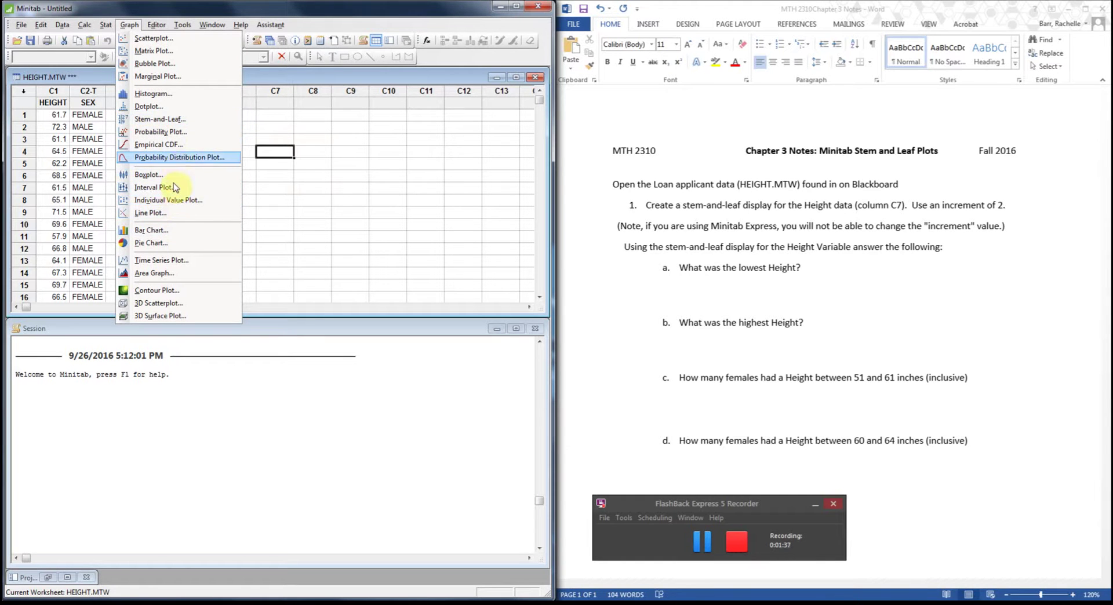
Create a stem-and-leaf display of the HEIGHT column (N = 250, leaf unit 1.0).
left_click(185, 120)
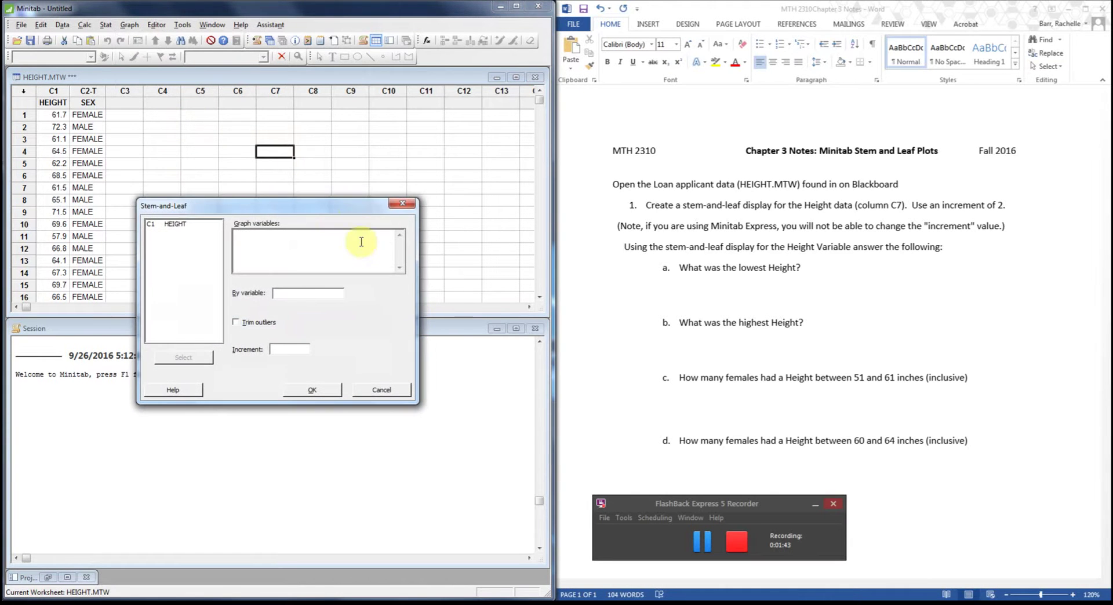
double_click(168, 224)
left_click(286, 295)
left_click(332, 393)
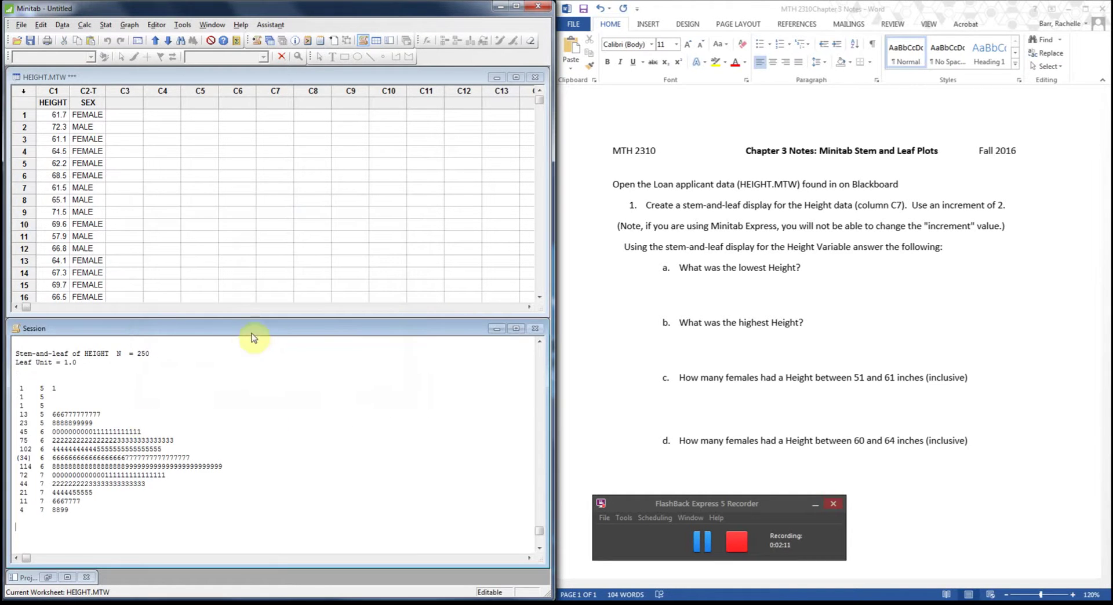
Enlarge the Session area, then mark and unmark the leaves in the 5 stem row.
left_click_drag(258, 318, 274, 240)
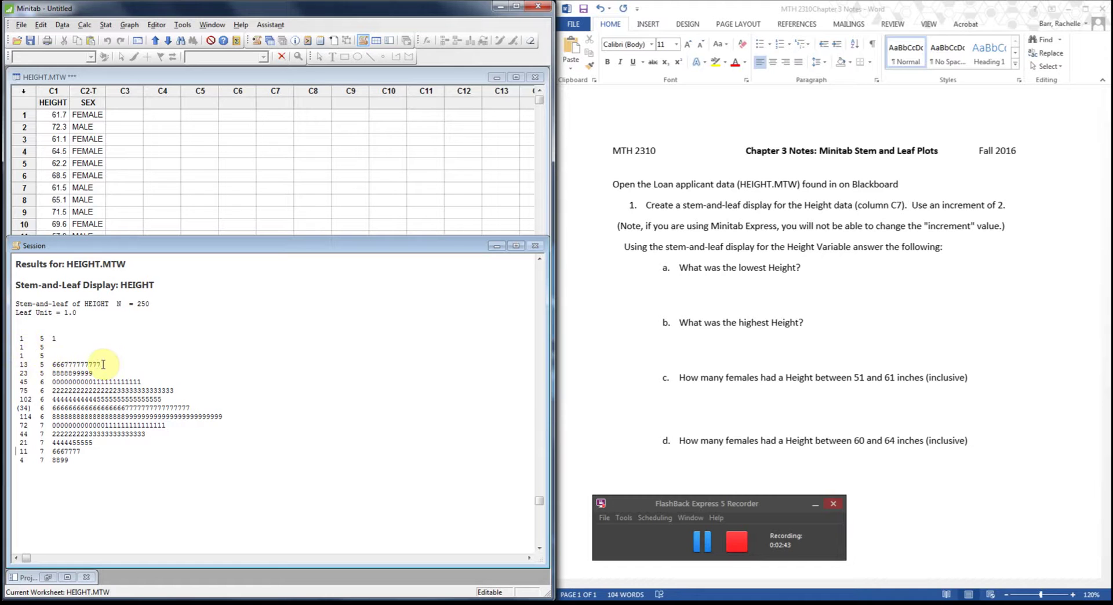
left_click_drag(103, 364, 67, 363)
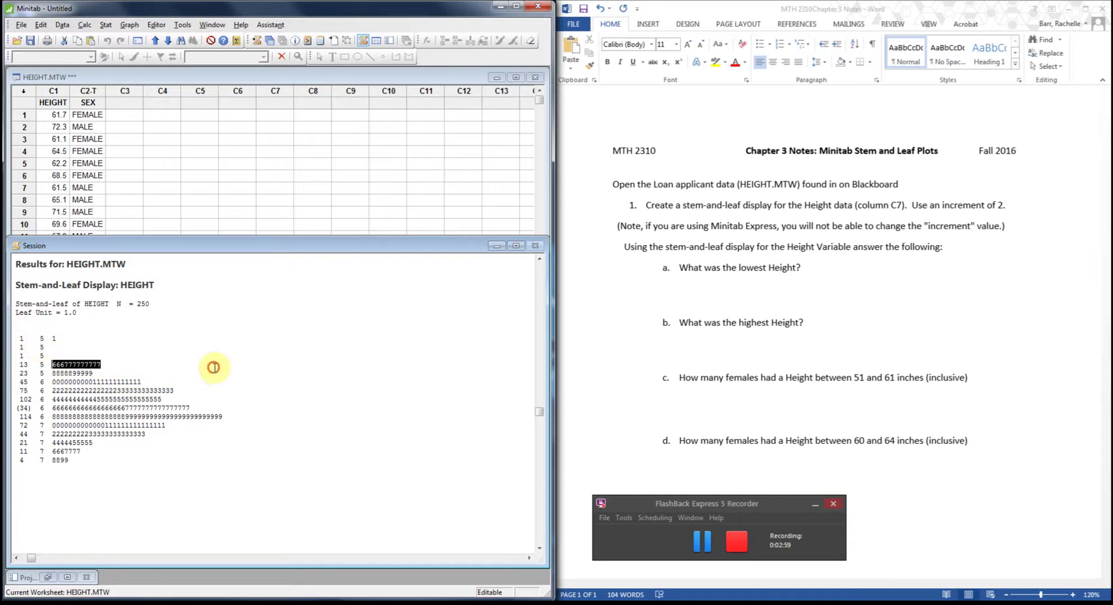
left_click(213, 367)
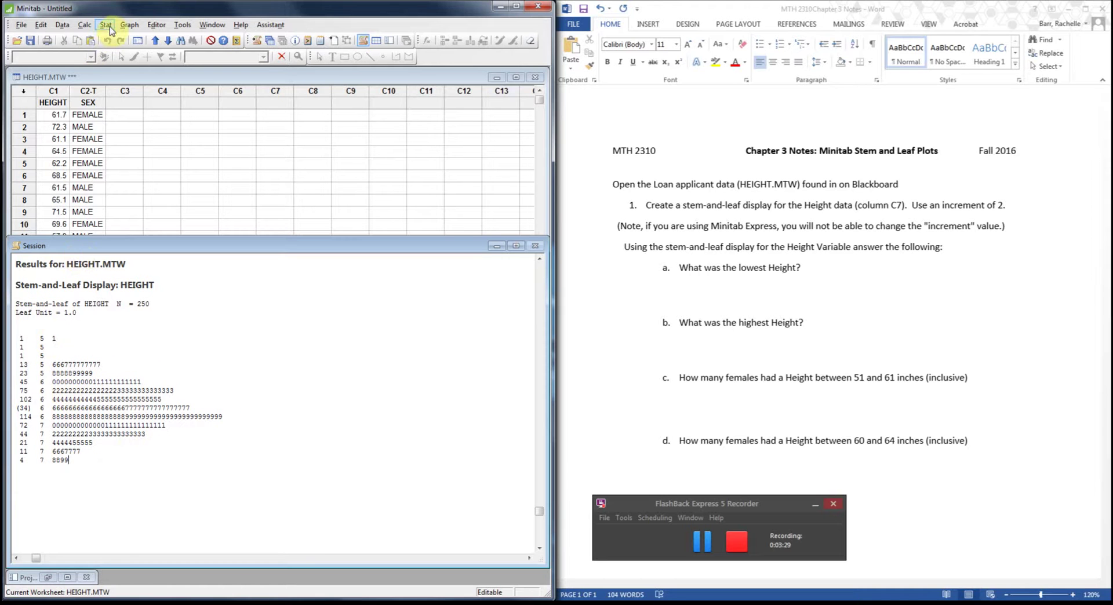
Rerun the HEIGHT stem-and-leaf display with an increment of 2 and scroll to it.
left_click(128, 25)
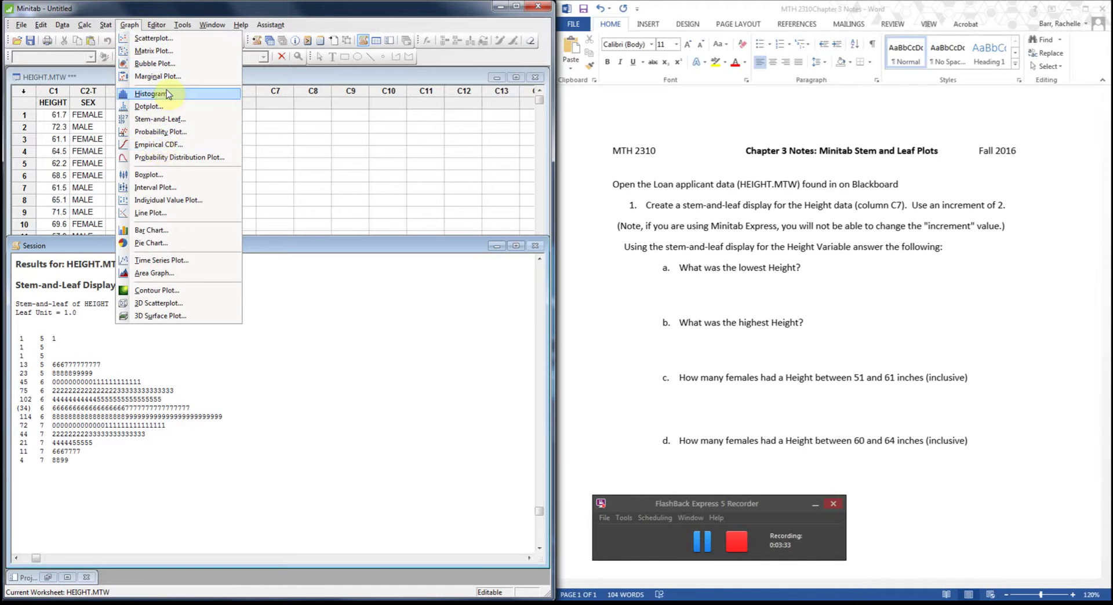
left_click(175, 119)
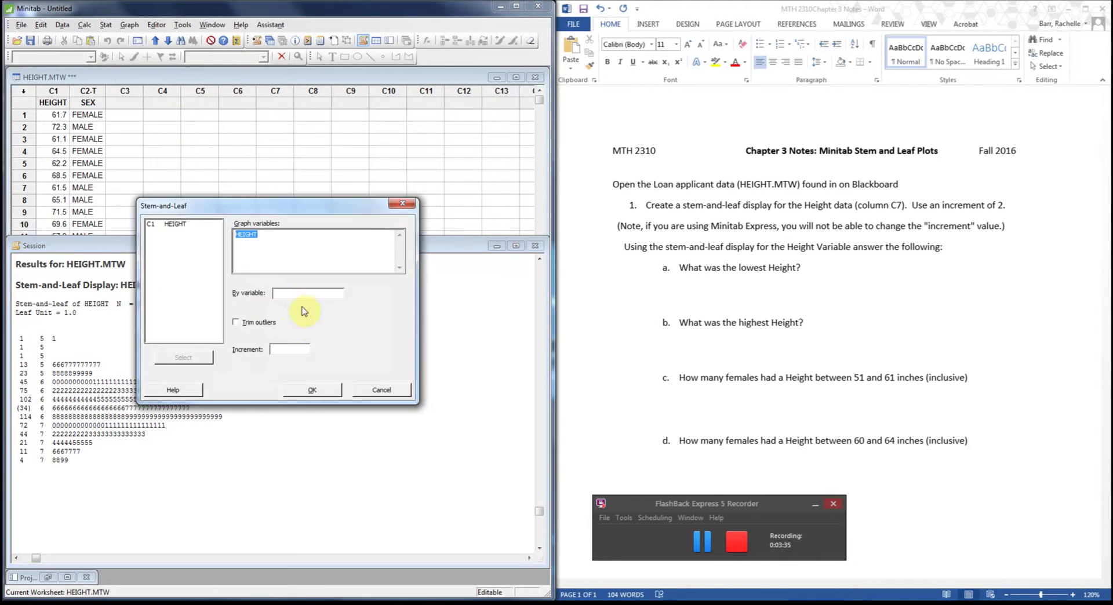
left_click(282, 345)
type("2")
left_click(319, 391)
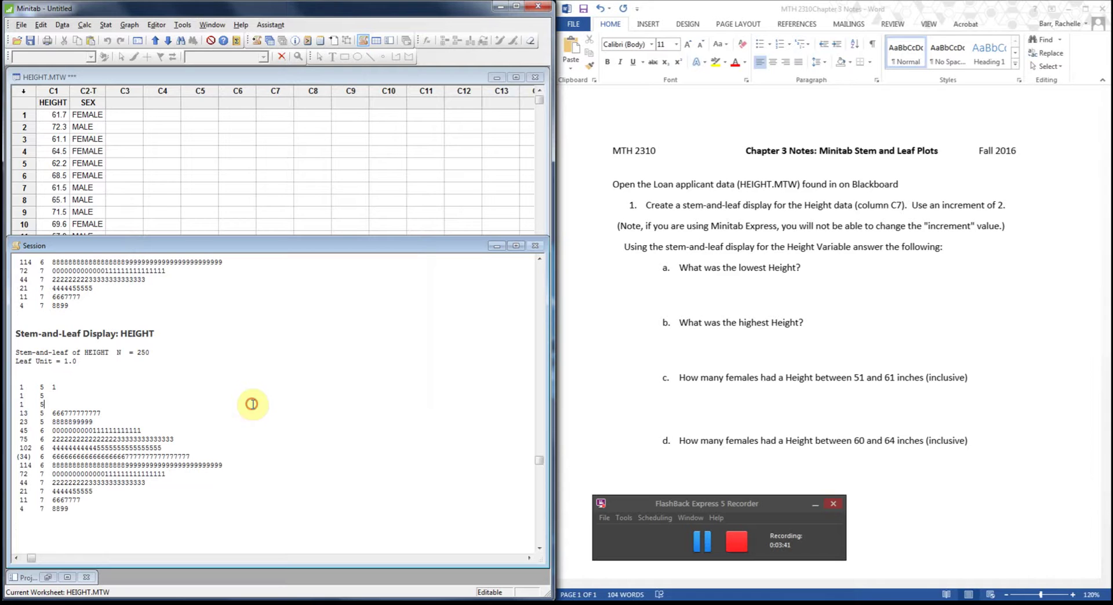
scroll(254, 404, "down", 2)
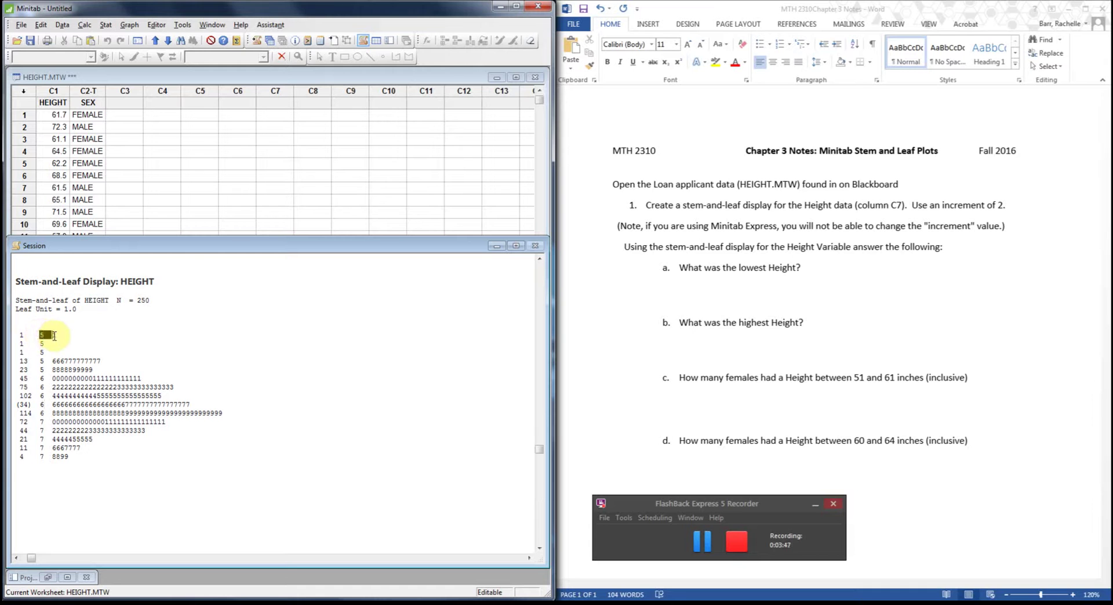
left_click_drag(53, 335, 169, 340)
Answer question a with an indented '51in'.
left_click(761, 288)
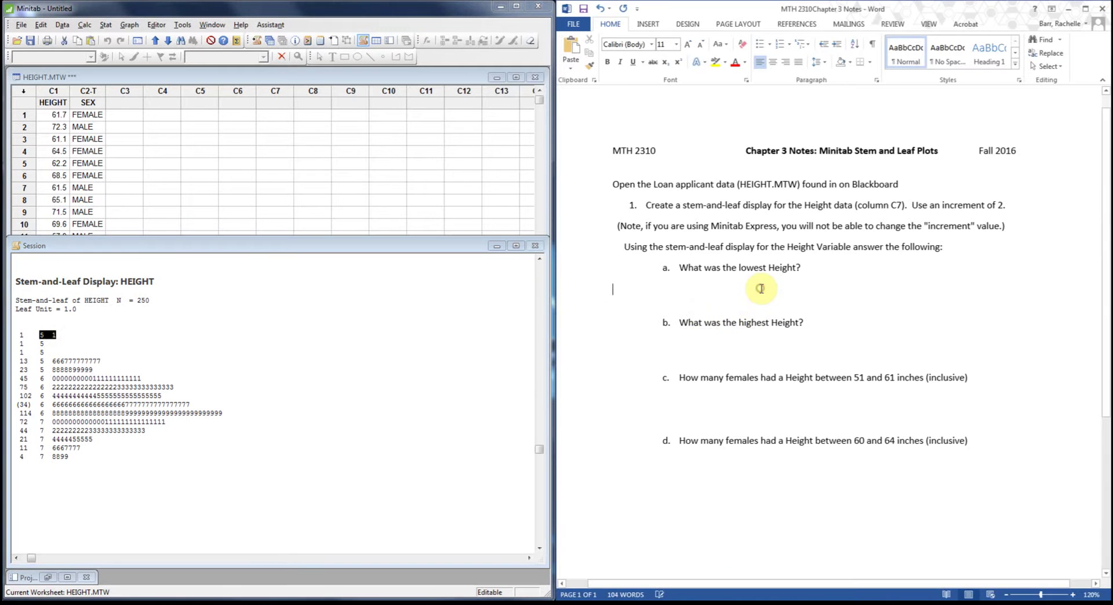
type("51")
left_click(608, 288)
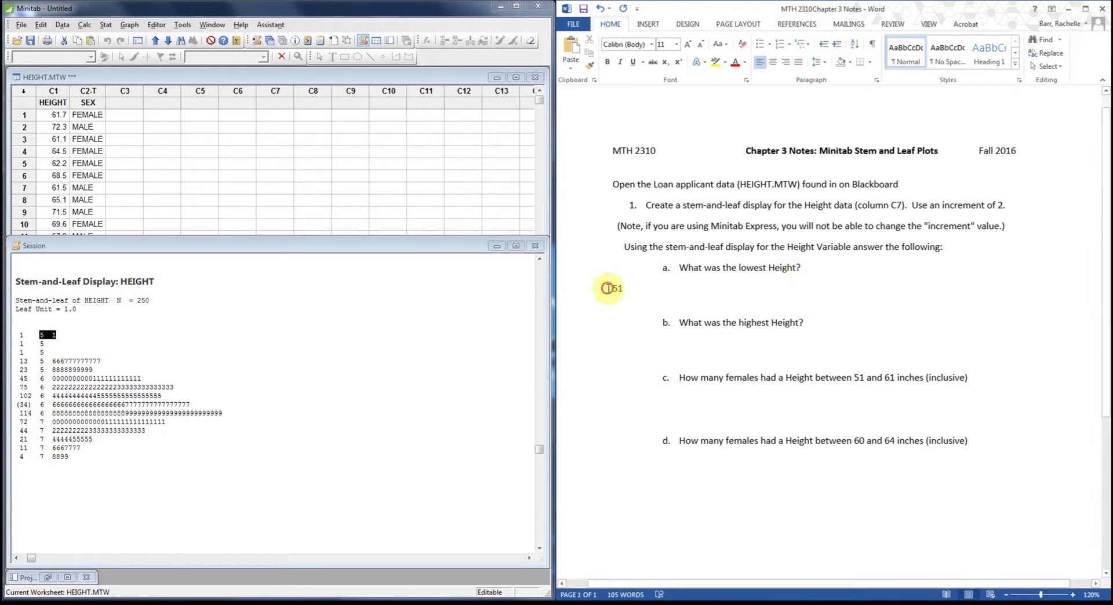
key("Tab")
key("Tab")
key("Tab")
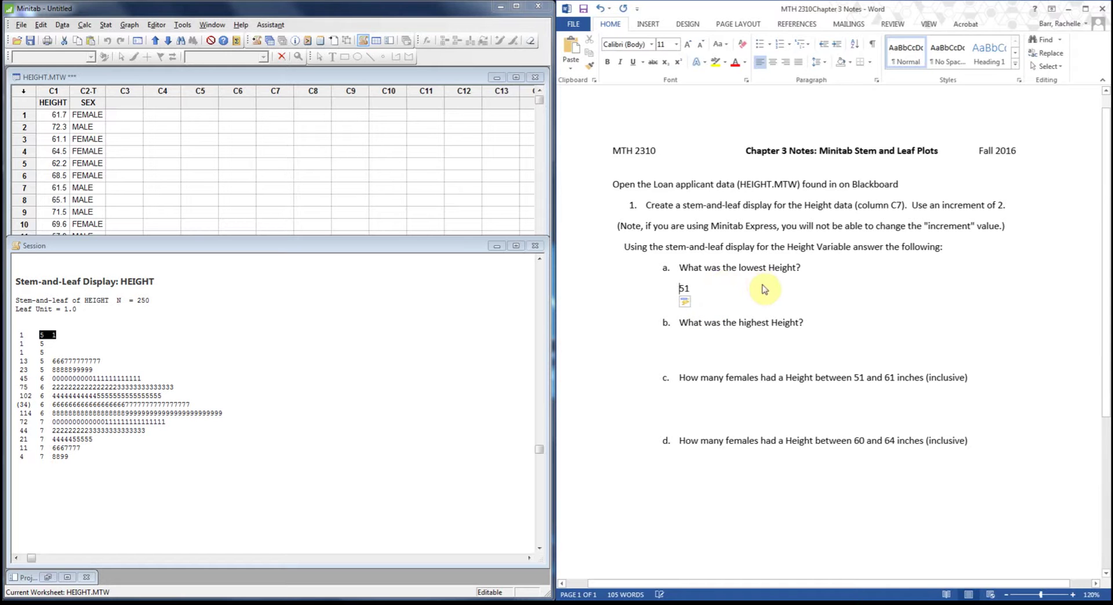
key("End")
type("in")
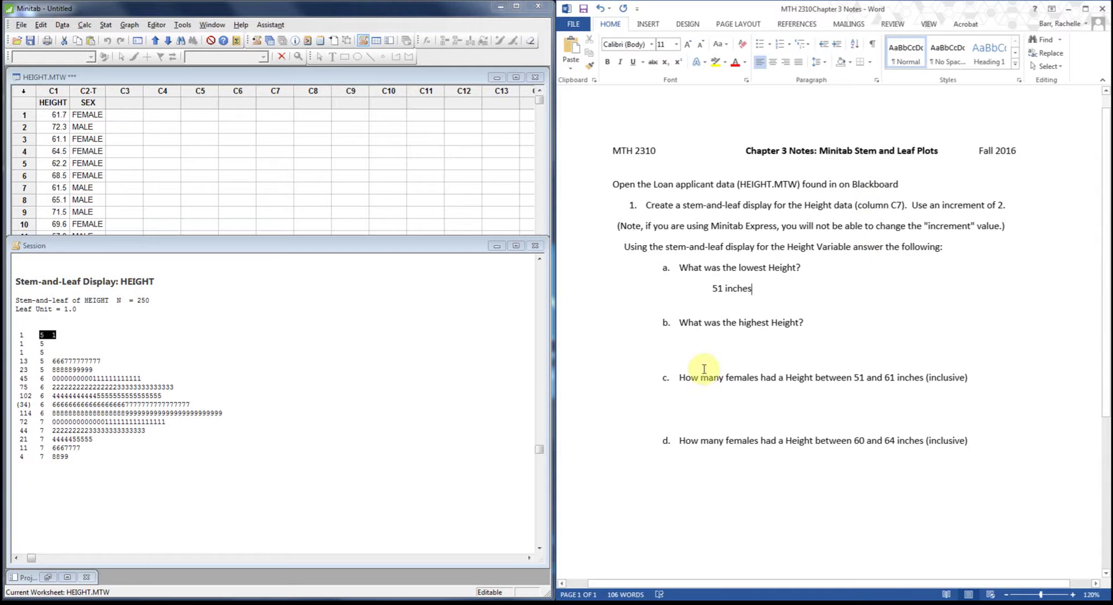
Answer question b with an indented '79' and select the Minitab stem-and-leaf output.
left_click(701, 348)
key("Tab")
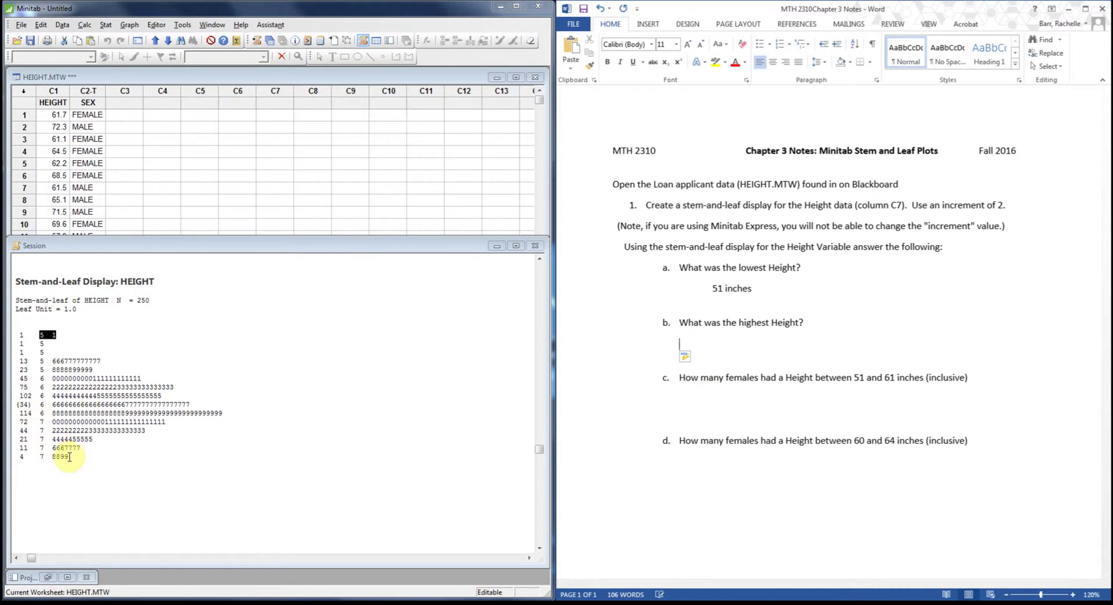
key("Tab")
type("7")
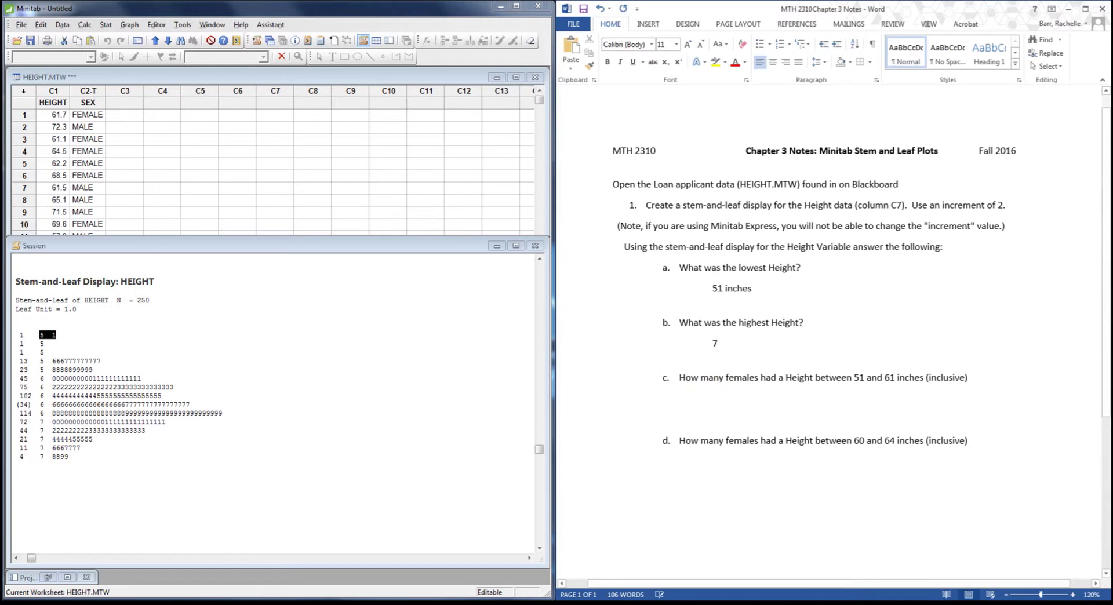
type("9 inches")
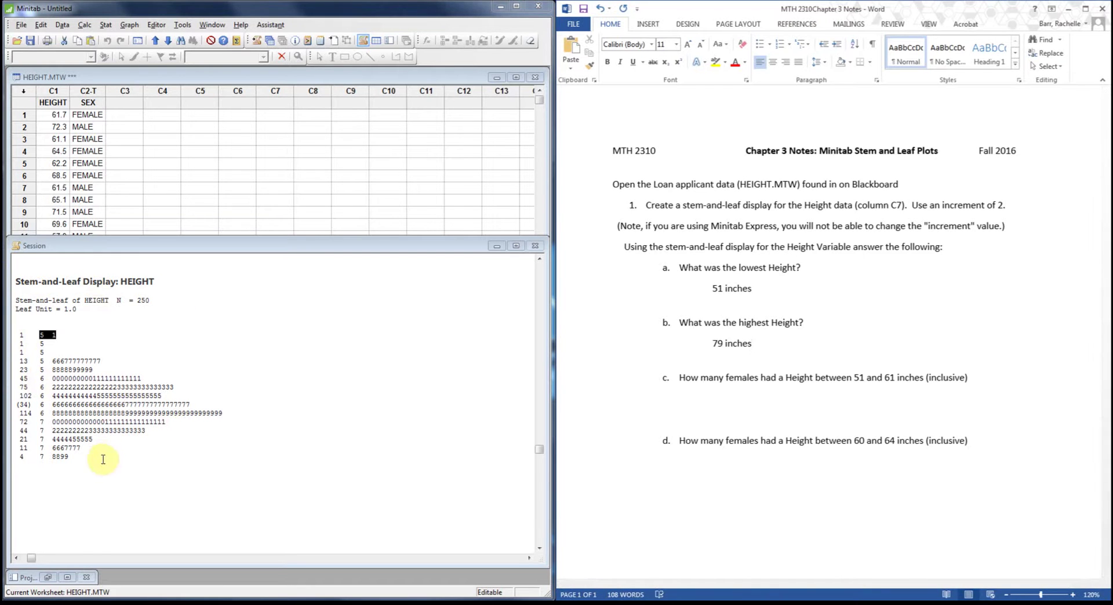
left_click_drag(103, 459, 15, 271)
key("ctrl+c")
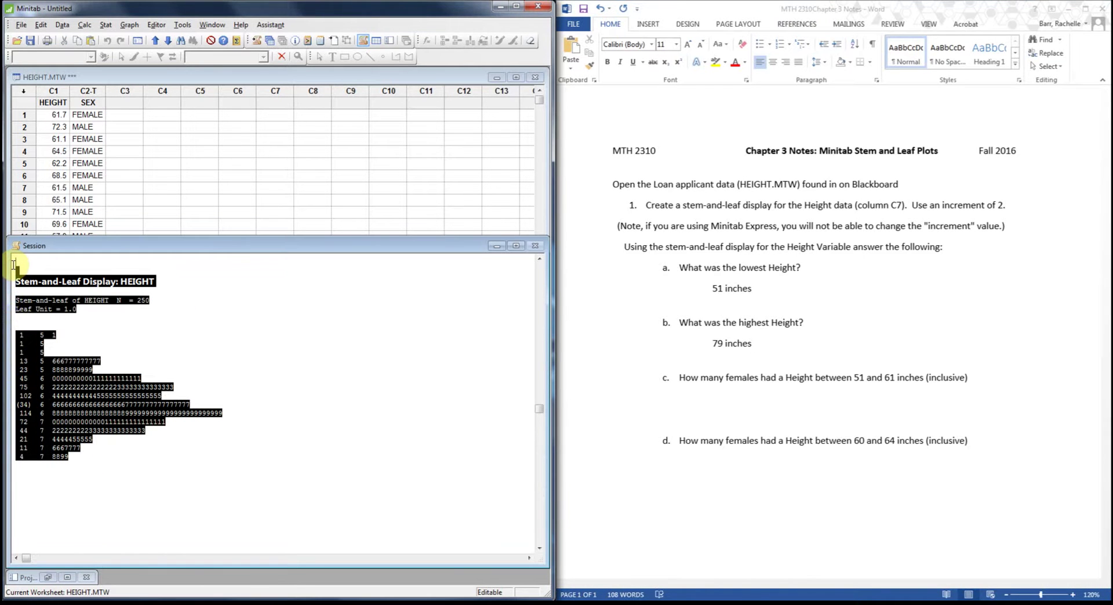
Paste the Minitab stem-and-leaf output below the instructions, keeping source formatting.
left_click(225, 474)
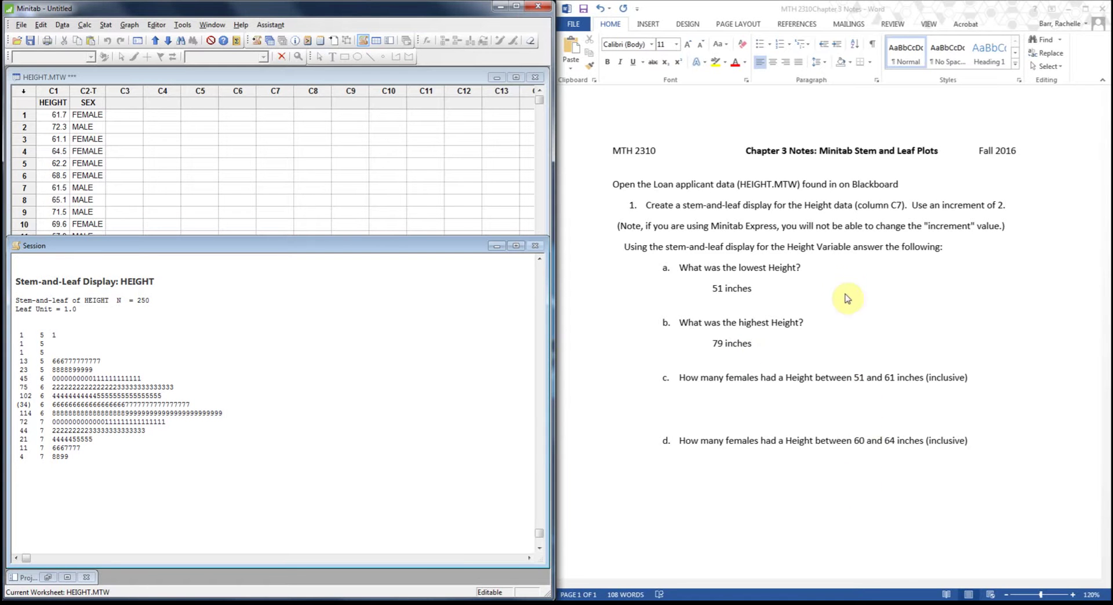
left_click(961, 248)
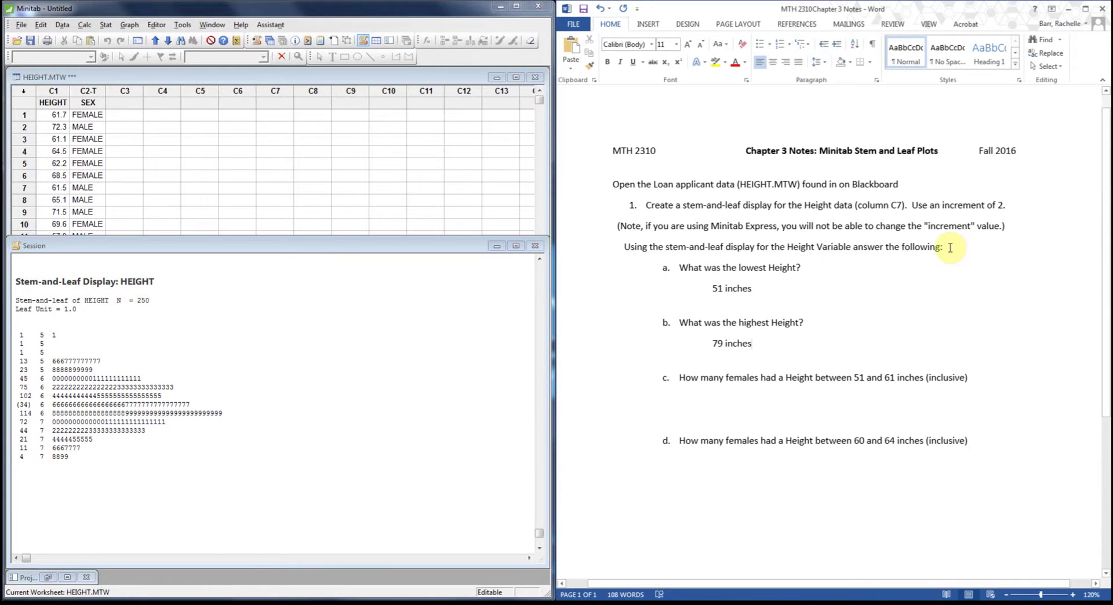
left_click(949, 248)
key("Return")
key("Return")
key("Return")
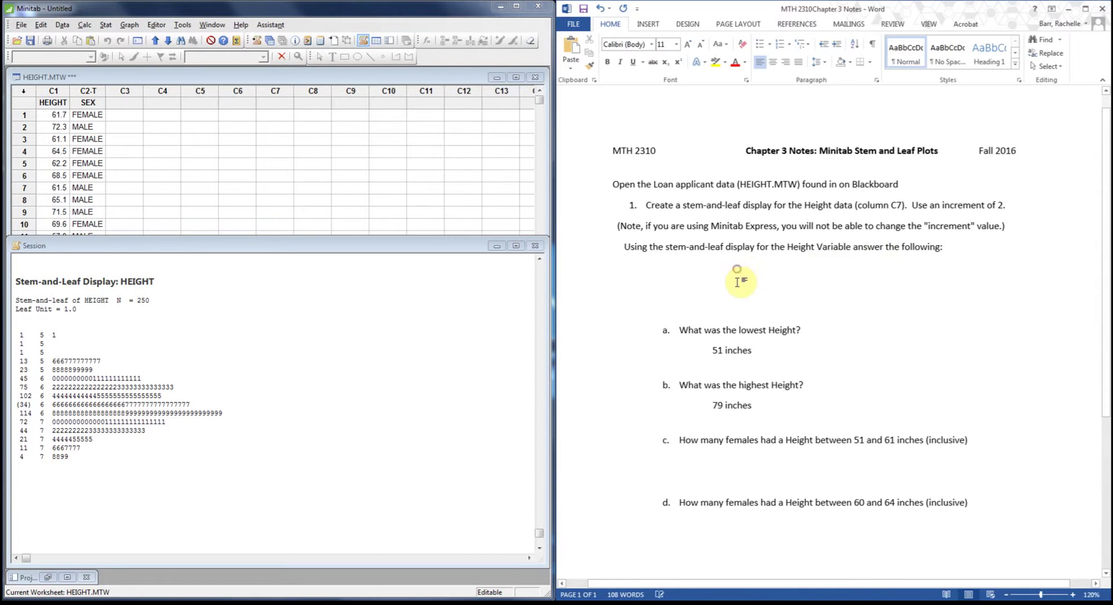
left_click_drag(739, 276, 740, 296)
right_click(700, 281)
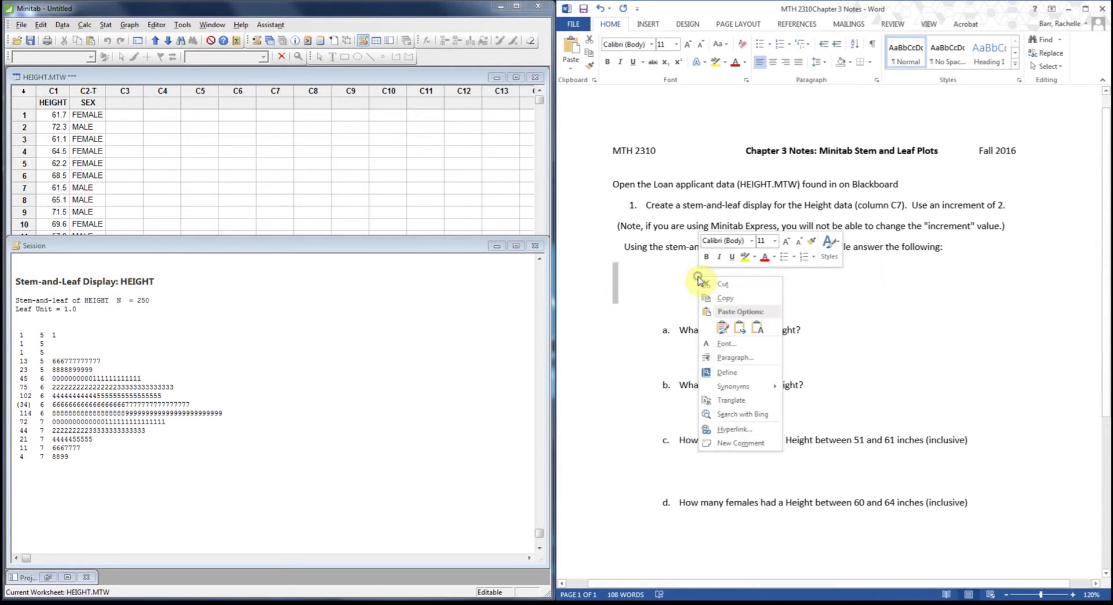
left_click(722, 328)
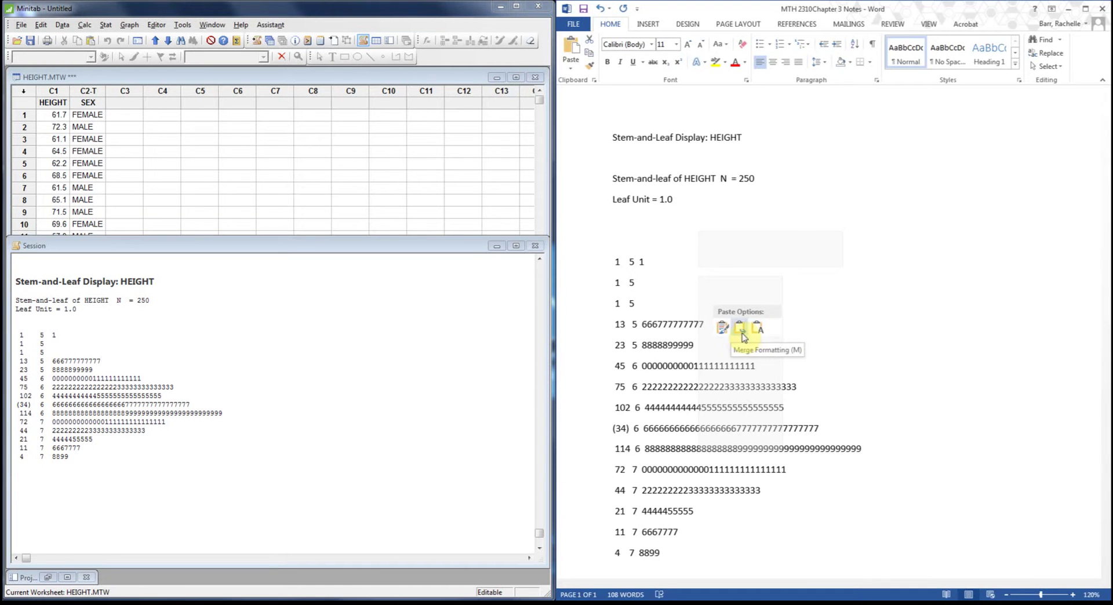
left_click(723, 327)
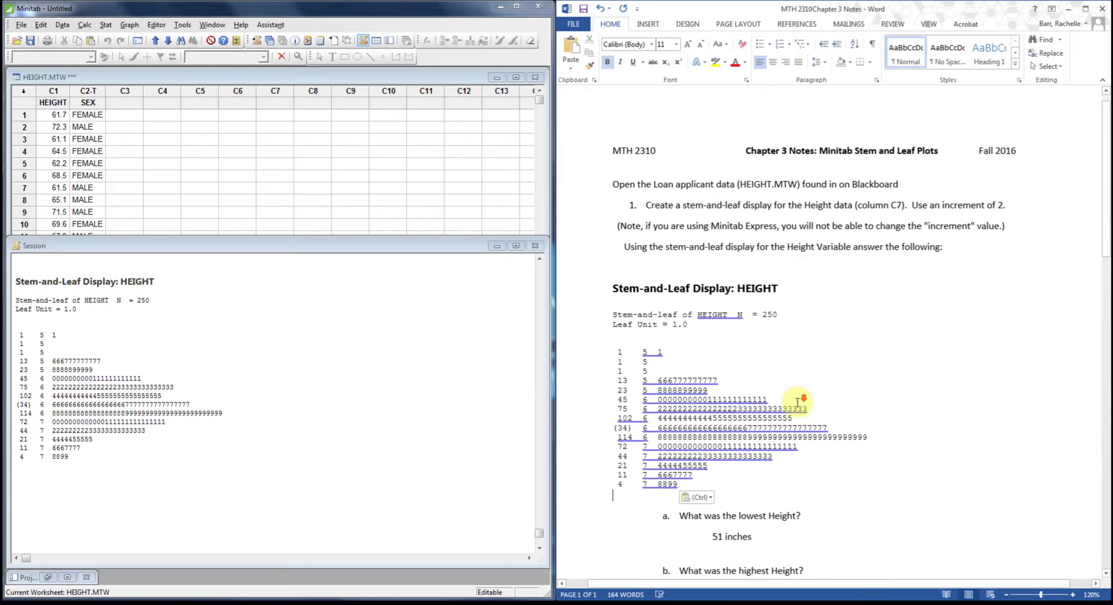
scroll(795, 400, "down", 3)
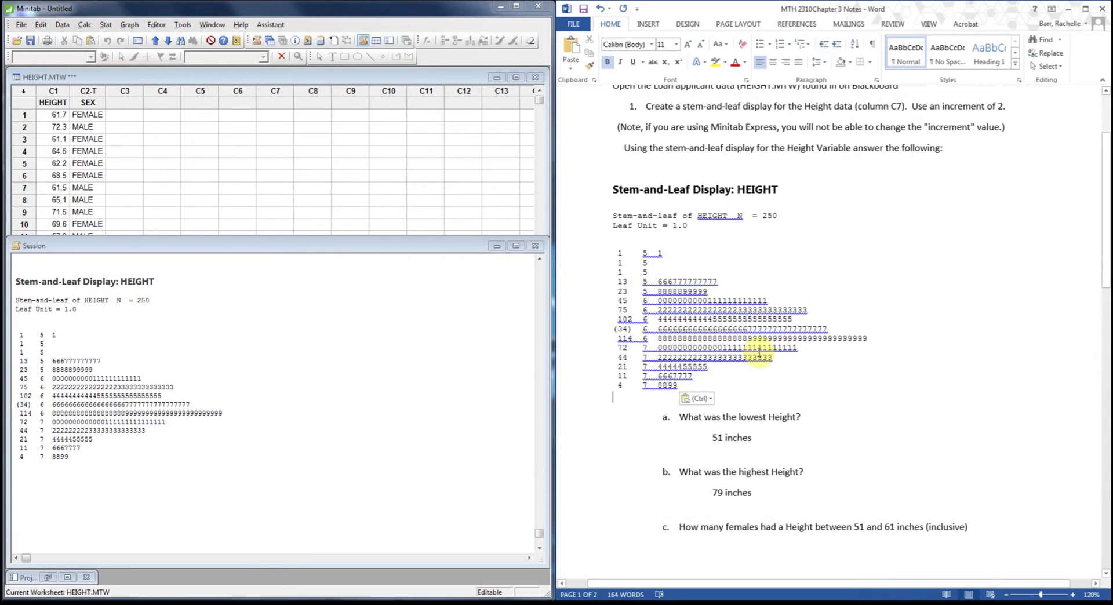
Delete the extra blank line above the display and push questions c and d to page 2.
left_click(748, 167)
key("Delete")
scroll(753, 288, "down", 15)
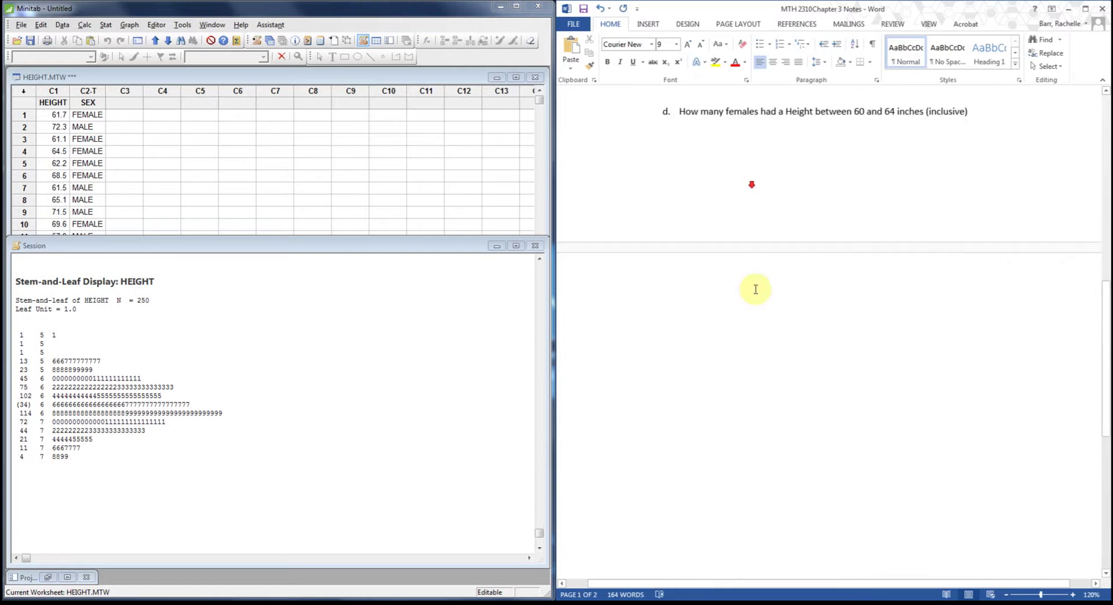
scroll(906, 325, "up", 6)
scroll(902, 326, "up", 1)
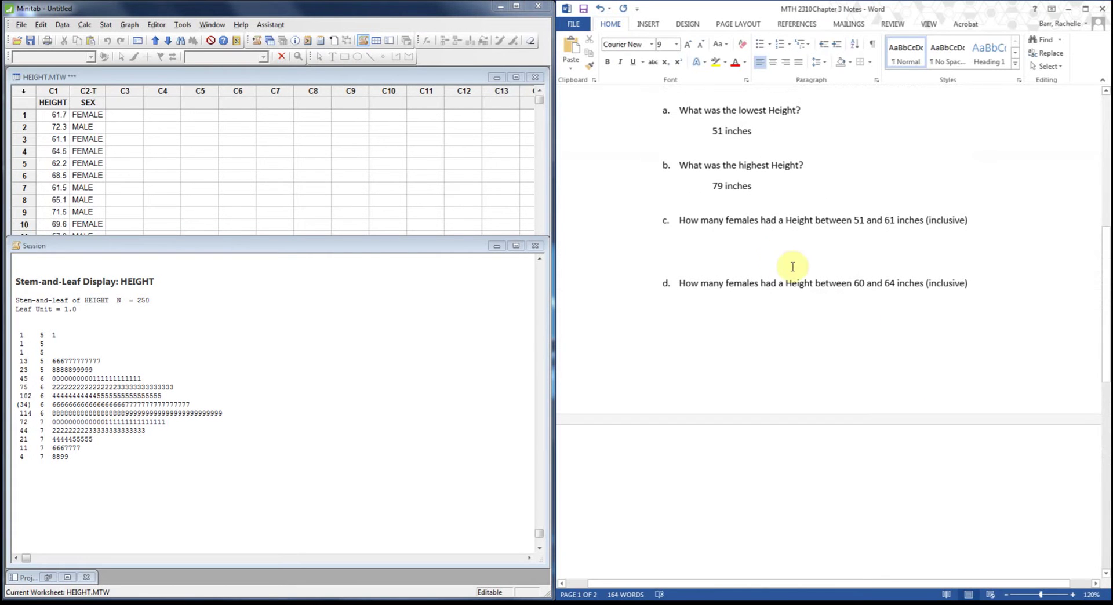
left_click(807, 201)
key("Return")
key("Return")
key("Return")
key("Return")
key("Return")
key("Return")
key("Return")
key("Return")
key("Return")
key("Return")
key("Return")
key("Return")
key("Return")
key("Return")
key("Return")
key("Return")
key("Return")
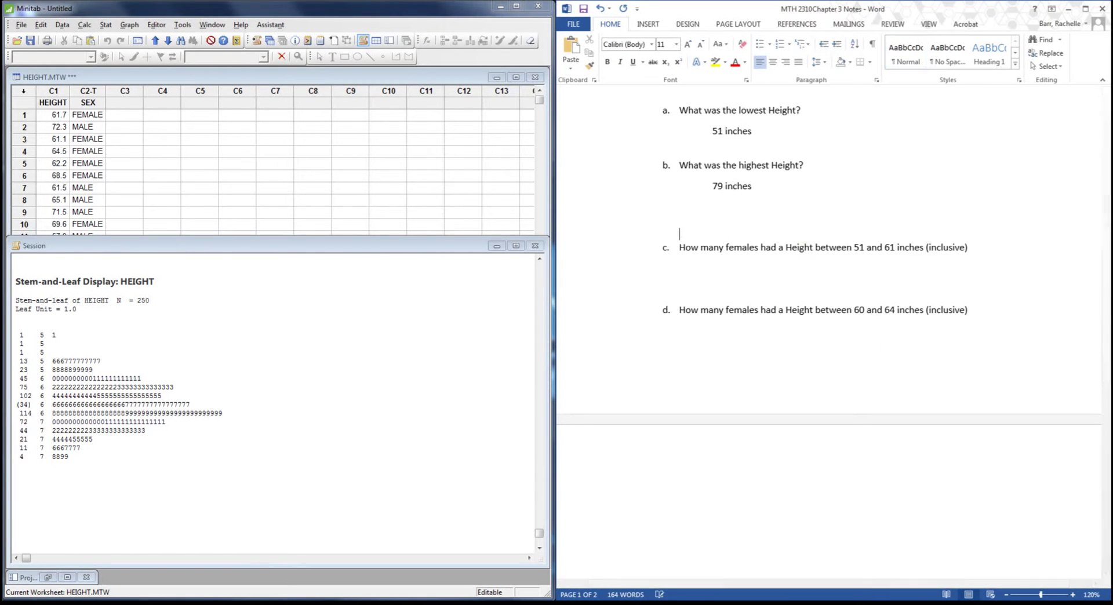
scroll(813, 214, "down", 3)
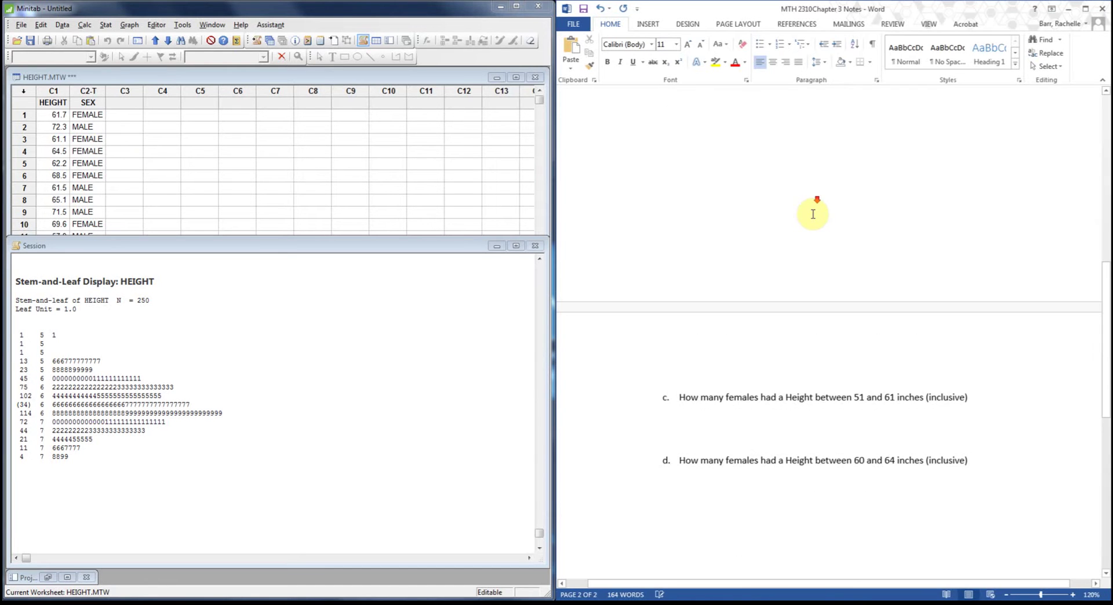
scroll(813, 214, "down", 5)
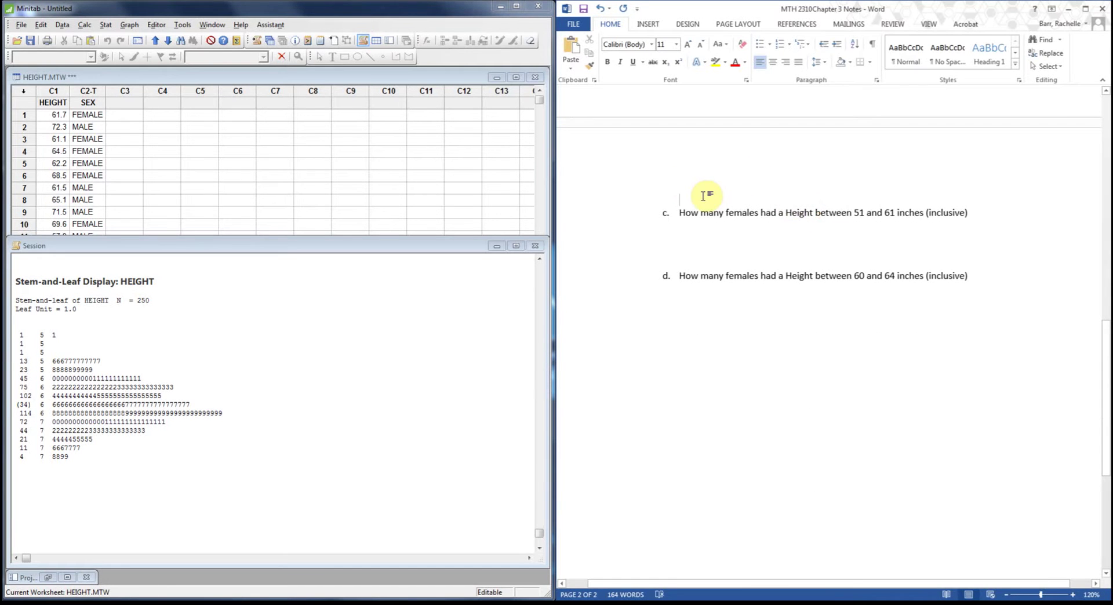
scroll(703, 196, "down", 1)
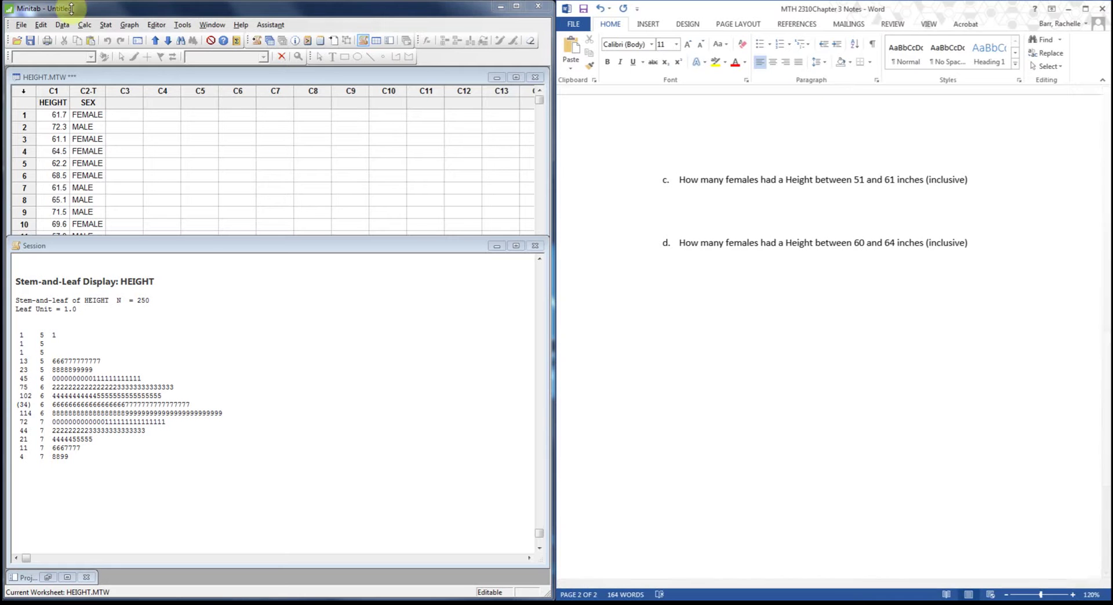
In Data > Split Worksheet, set SEX as the By variable, replacing a mistaken HEIGHT entry.
left_click(62, 24)
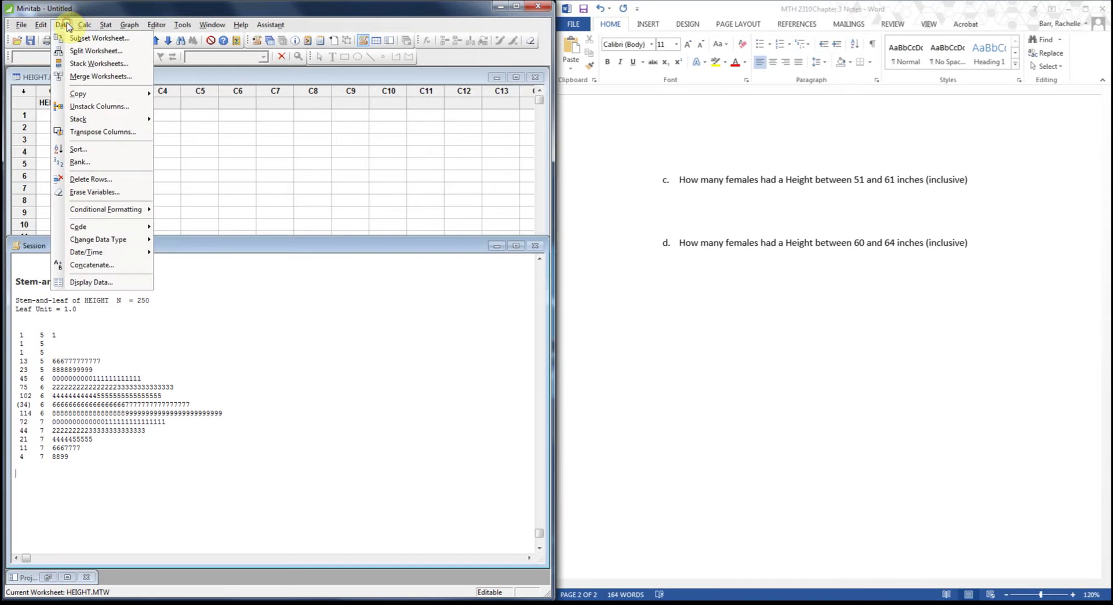
left_click(87, 51)
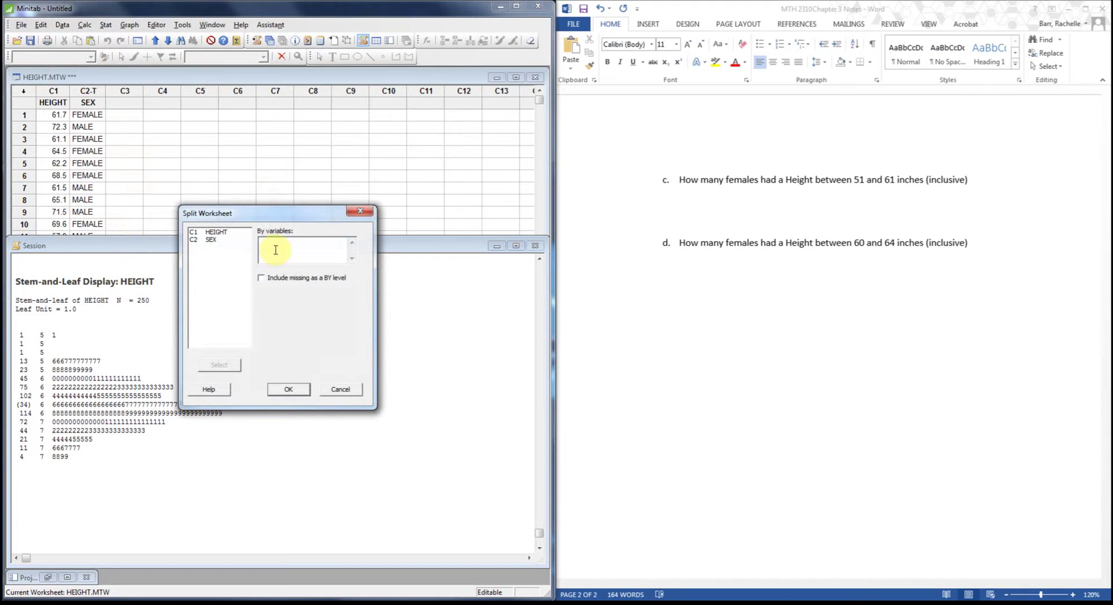
double_click(215, 232)
key("BackSpace")
double_click(216, 240)
double_click(265, 233)
Split HEIGHT.MTW by SEX and close the MALE worksheet without saving.
left_click(289, 396)
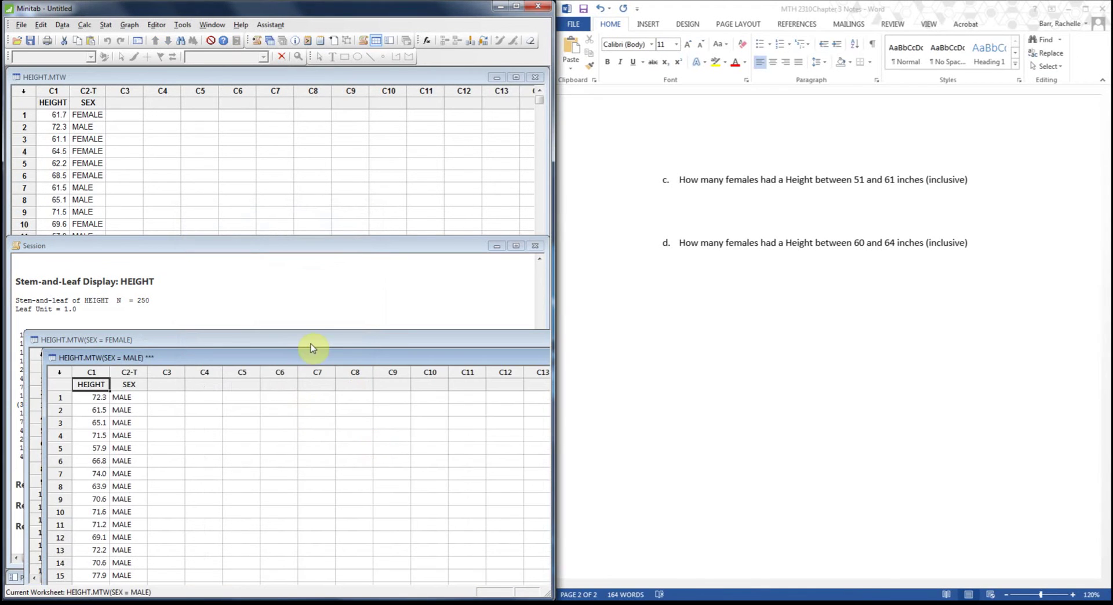
left_click_drag(307, 345, 306, 263)
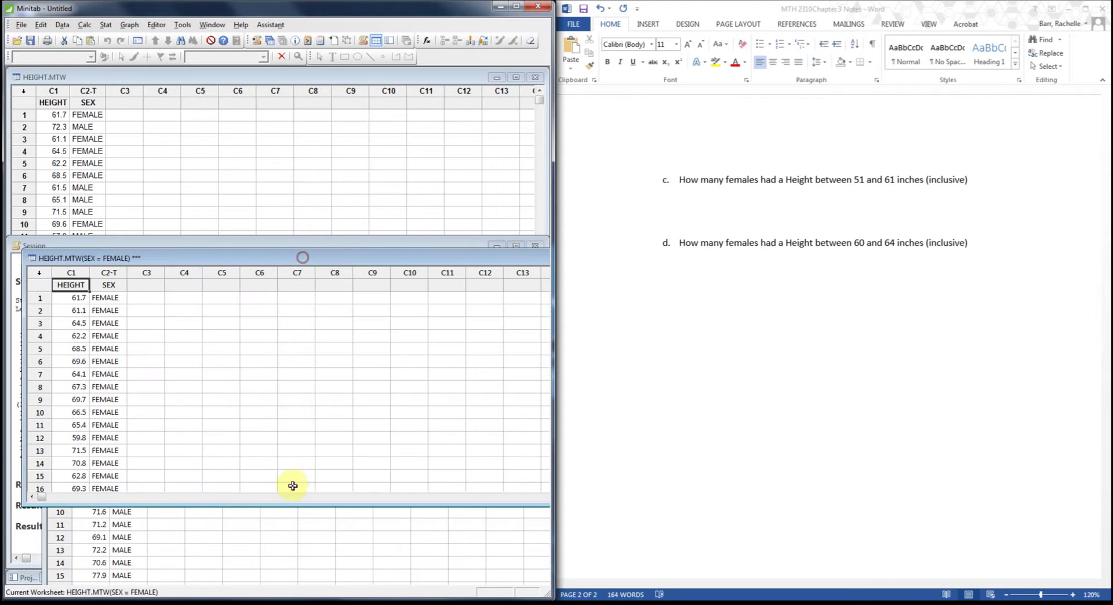
left_click(292, 508)
left_click_drag(291, 359, 26, 325)
left_click_drag(527, 333, 207, 305)
left_click(328, 296)
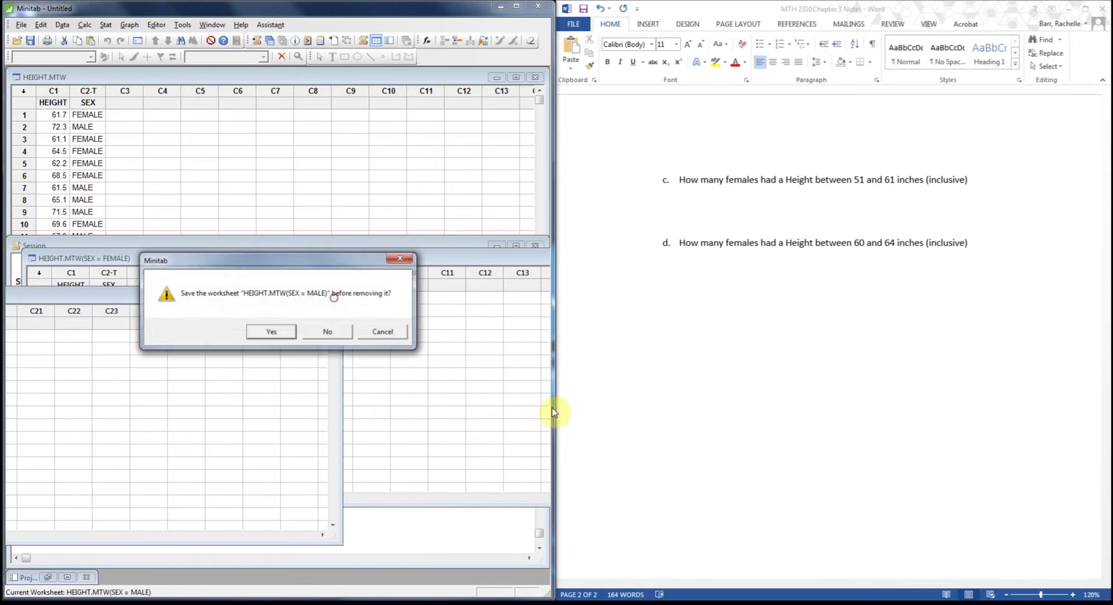
left_click(328, 332)
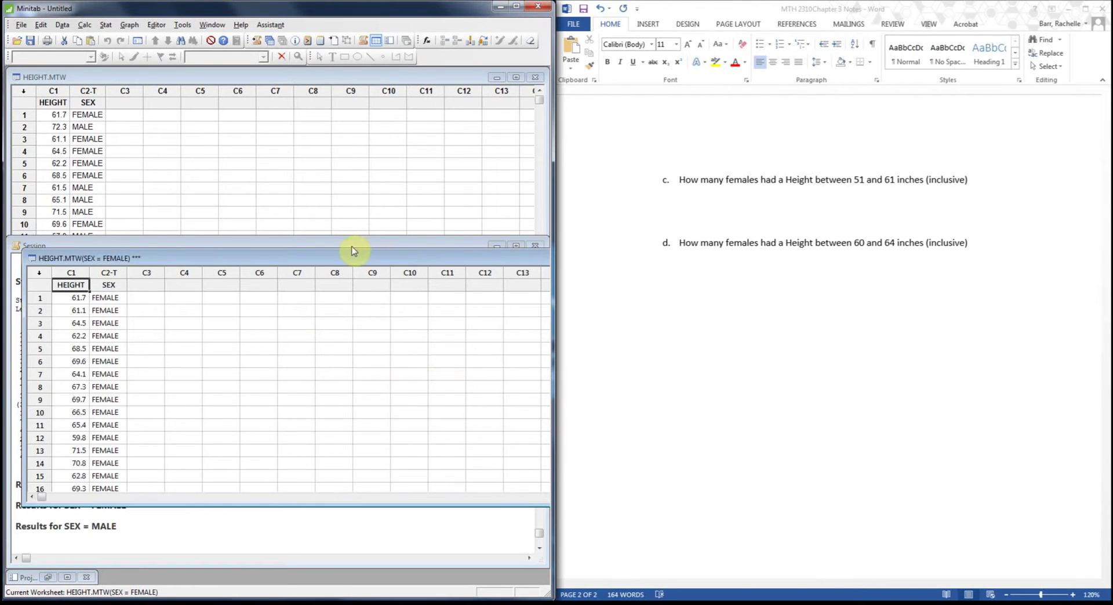
Tile the FEMALE worksheet above an enlarged Session window and make it active.
left_click_drag(352, 251, 296, 282)
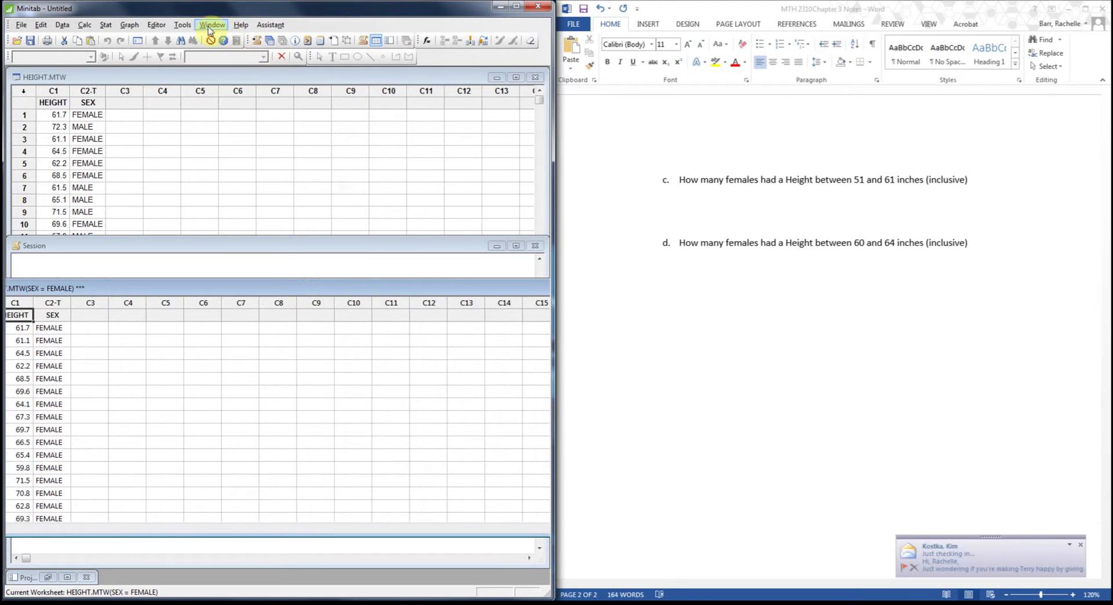
left_click(224, 26)
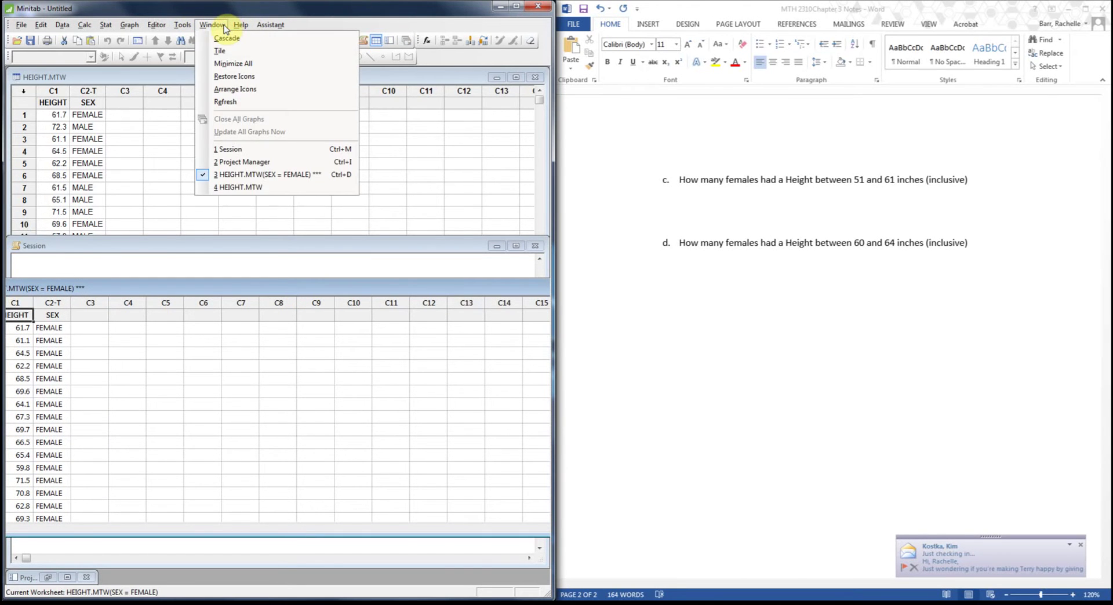
left_click(224, 50)
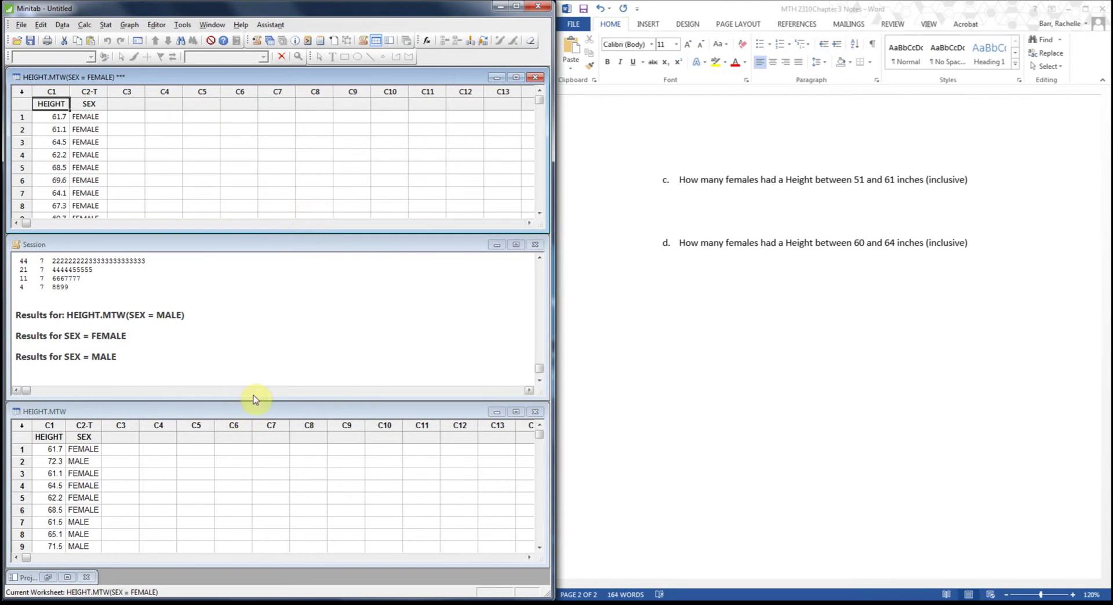
left_click_drag(253, 400, 236, 568)
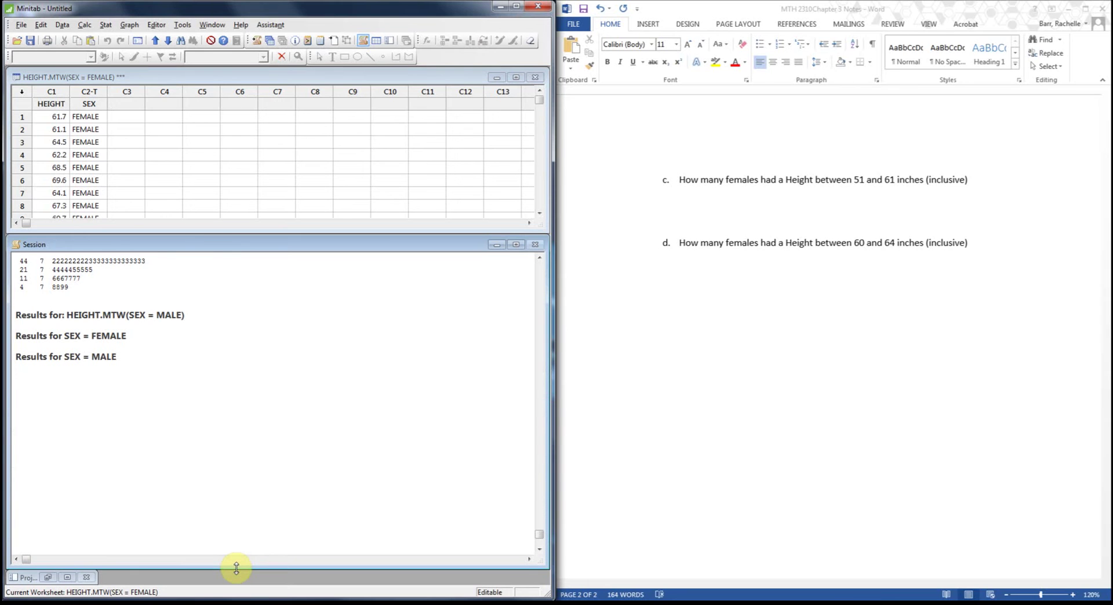
left_click(134, 106)
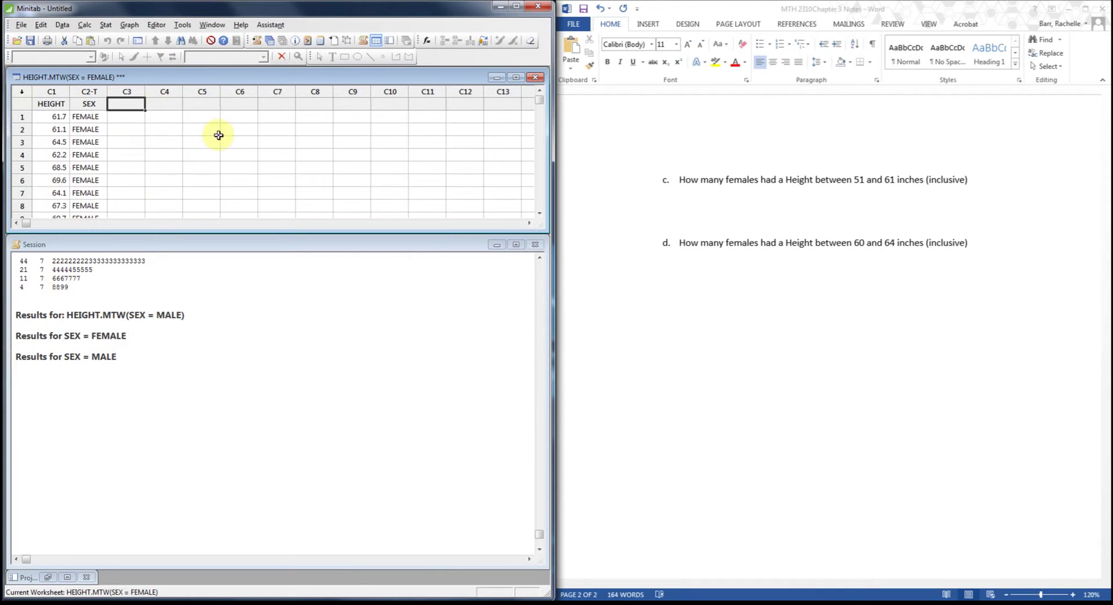
mouse_move(300, 568)
left_mouse_down()
mouse_move(294, 353)
mouse_move(289, 563)
left_mouse_up()
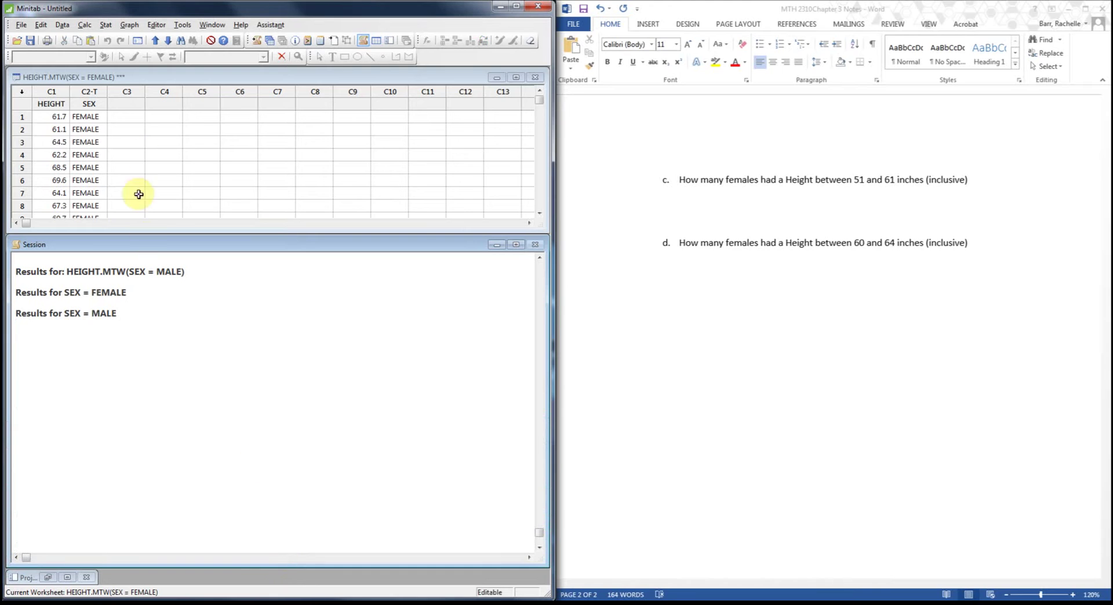
left_click(145, 82)
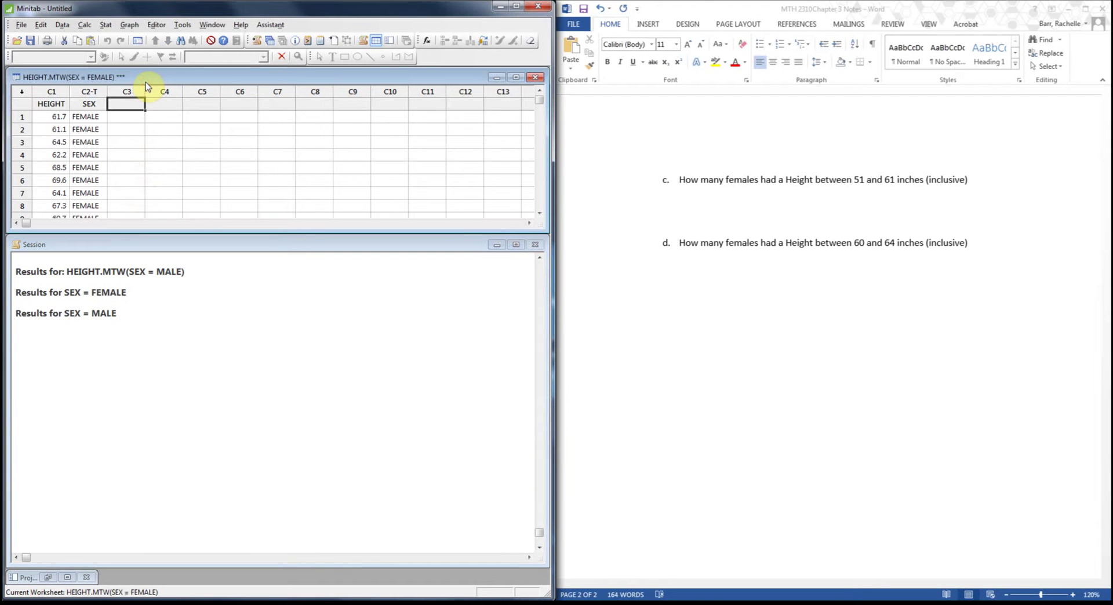
left_click(129, 25)
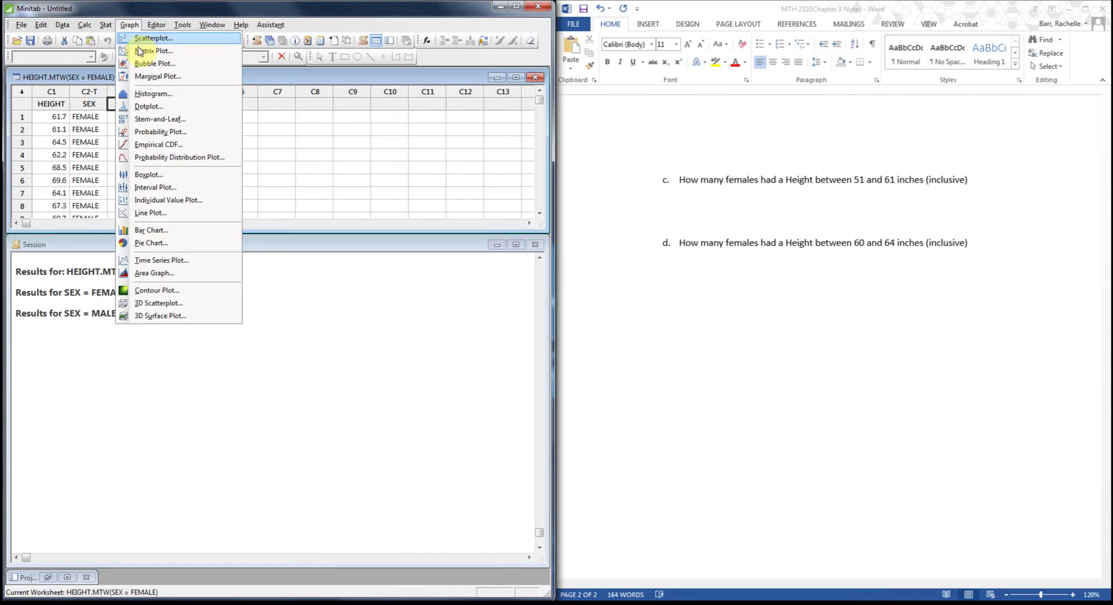
Make a stem-and-leaf of female HEIGHT with the increment 2 cleared (N = 115), then select the output.
left_click(145, 120)
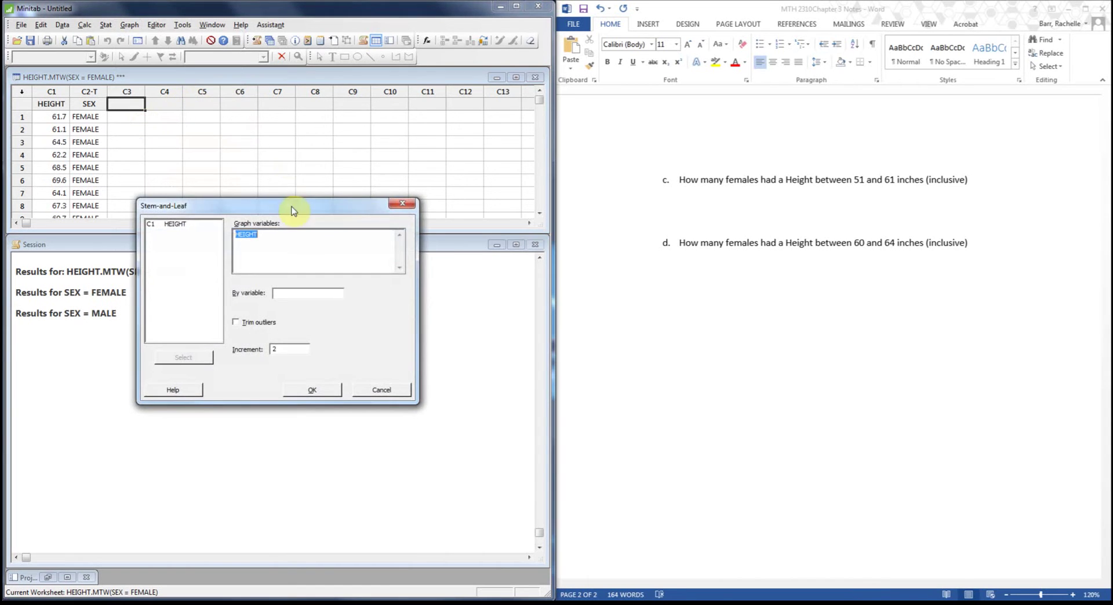
left_click(165, 163)
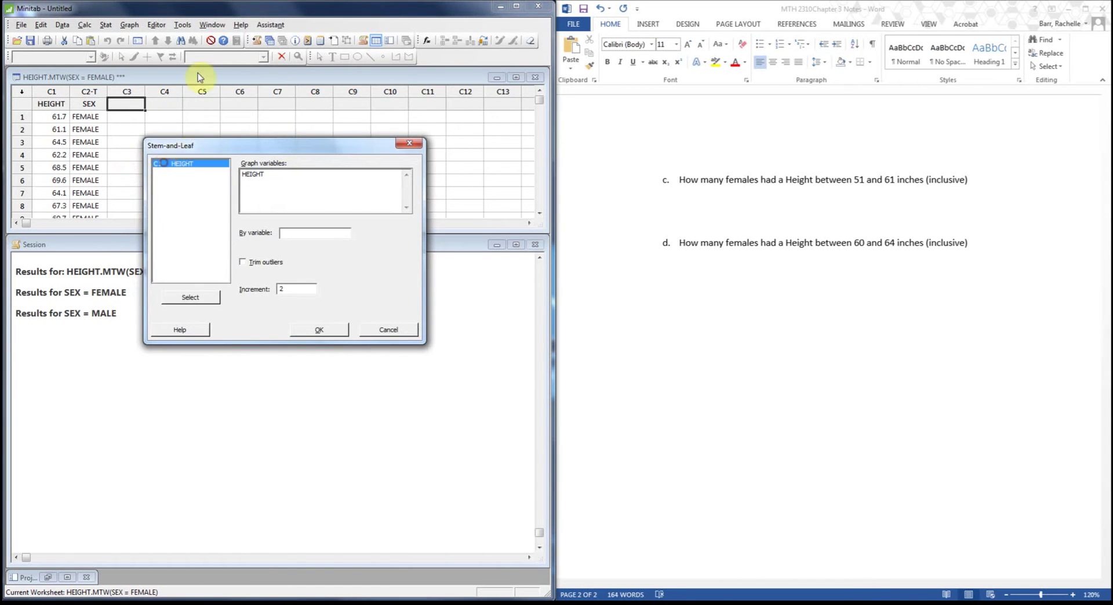
left_click(283, 182)
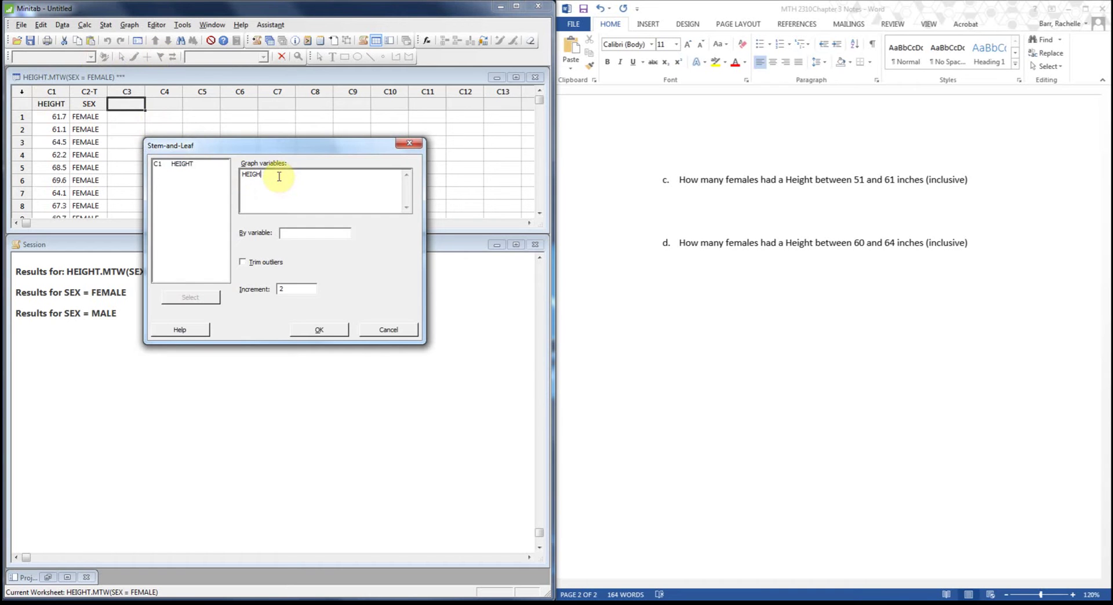
key("BackSpace")
key("BackSpace")
key("BackSpace")
key("BackSpace")
key("BackSpace")
left_click(183, 163)
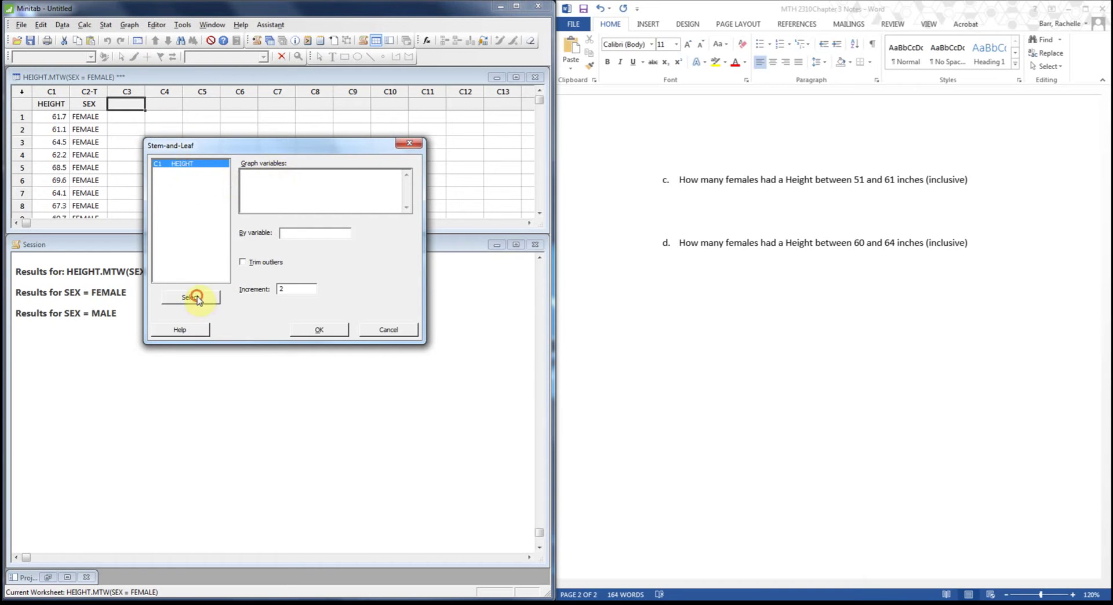
left_click(193, 298)
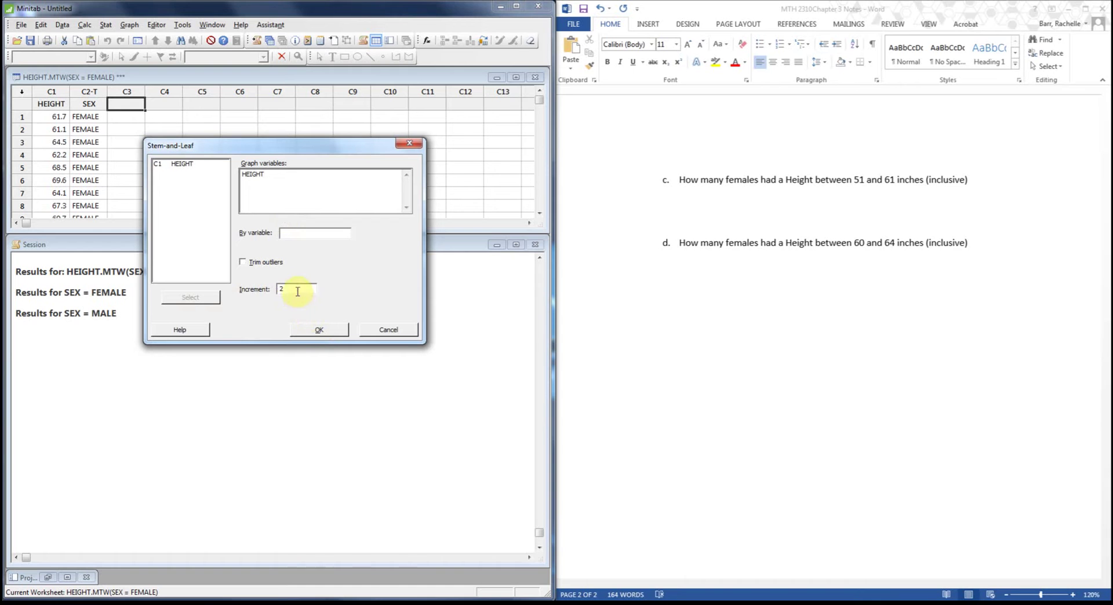
left_click_drag(297, 292, 258, 290)
key("BackSpace")
left_click(320, 331)
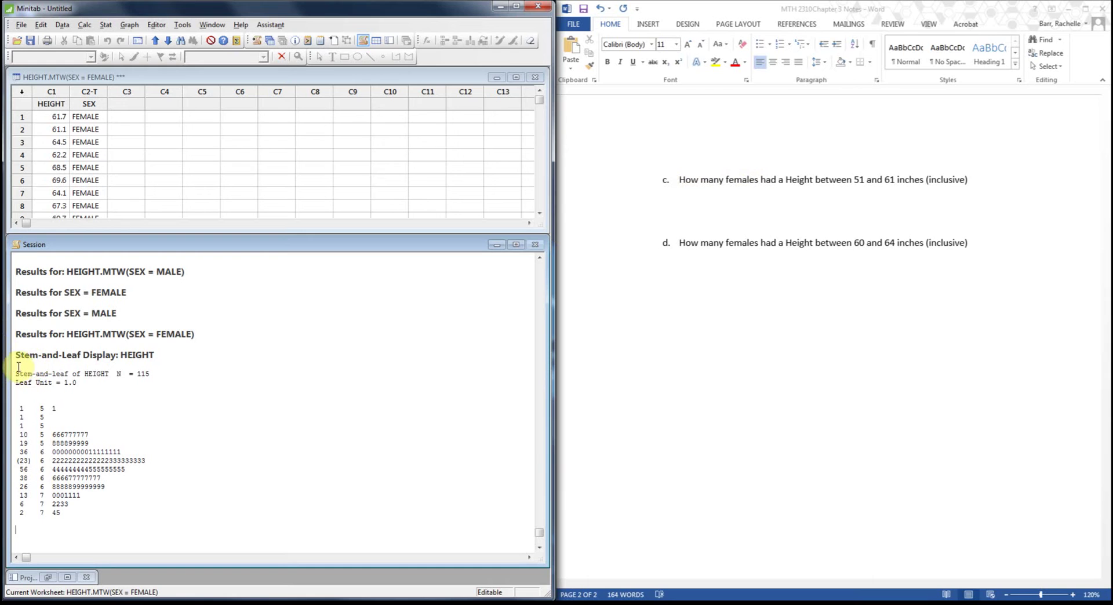
left_click_drag(14, 355, 99, 514)
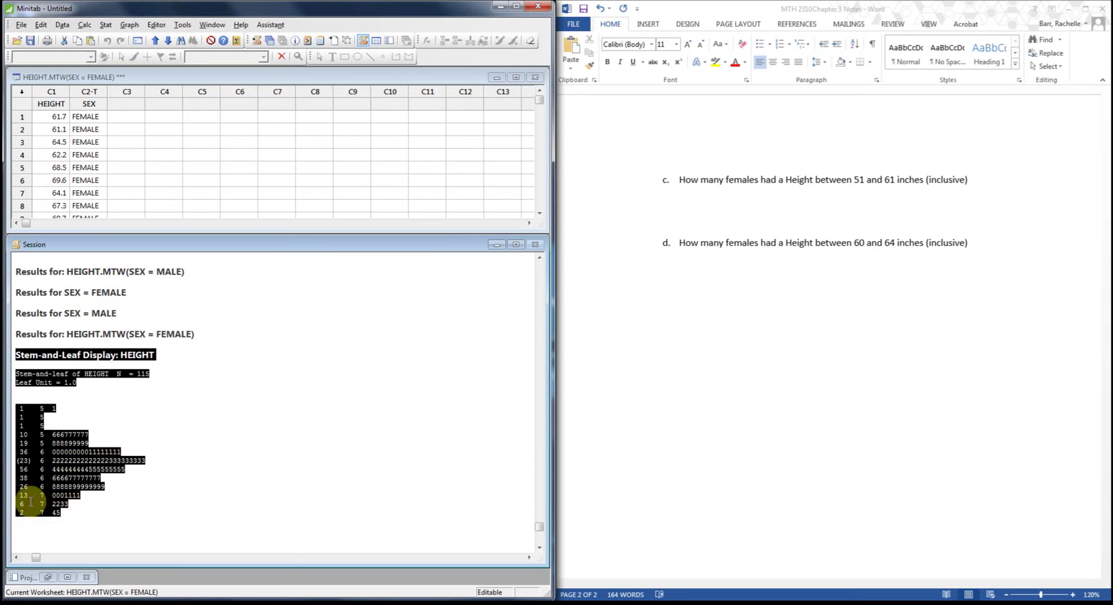
Paste the female HEIGHT stem-and-leaf display (N = 115) into the Word notes above question c.
left_click(784, 145)
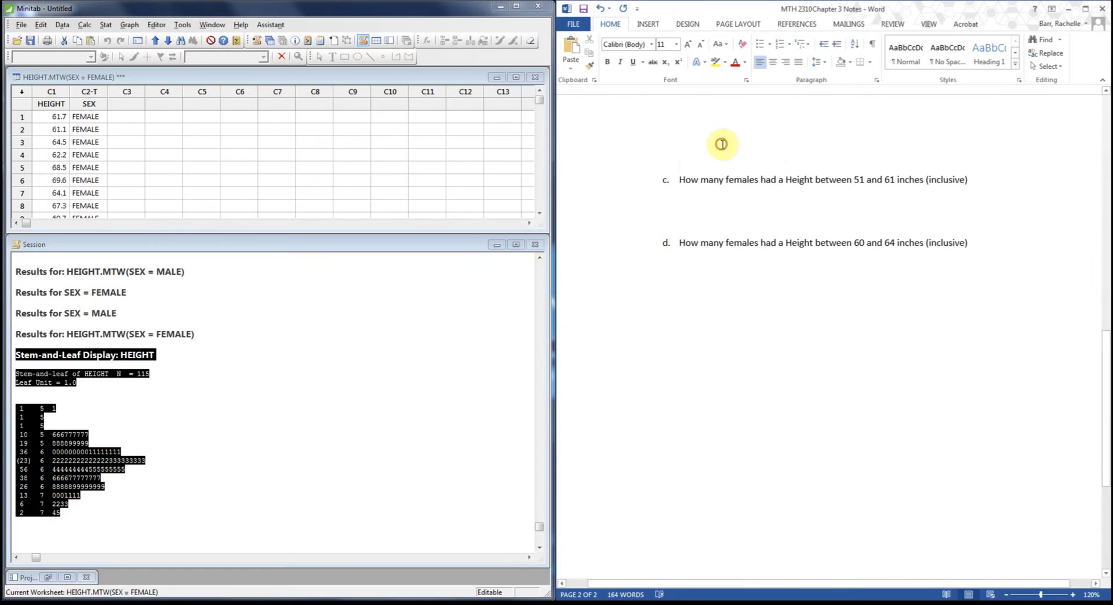
left_click(720, 144)
key("Return")
scroll(720, 150, "up", 3)
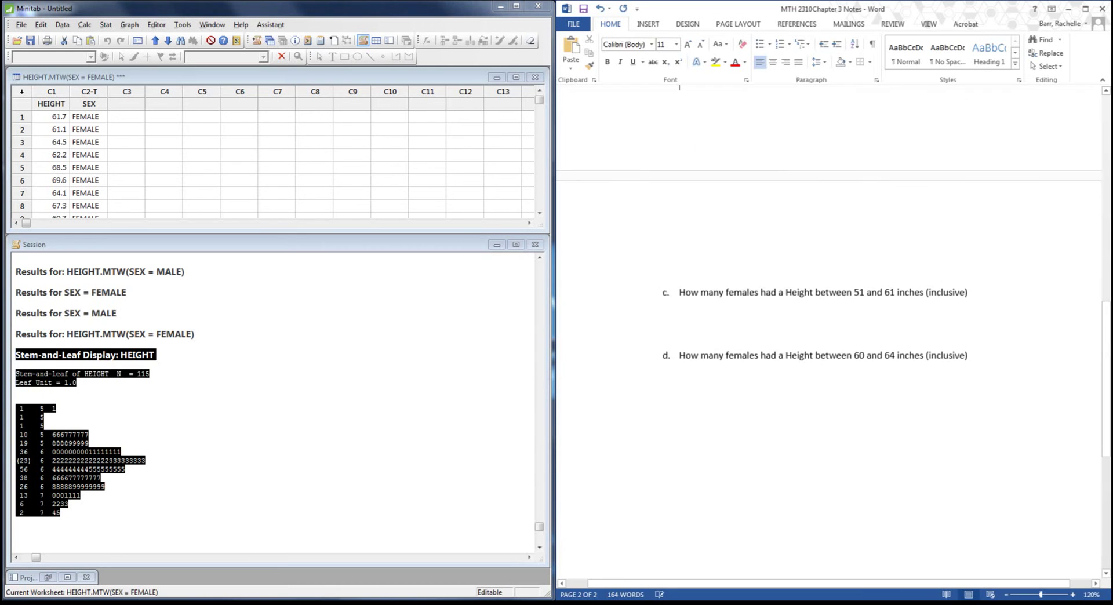
key("ctrl+v")
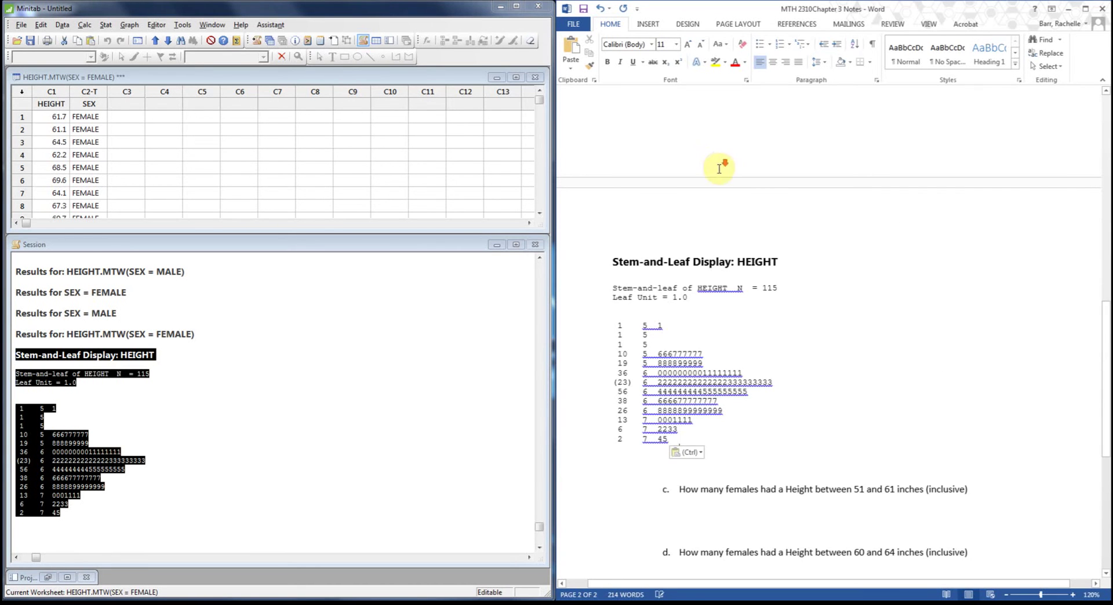
scroll(737, 232, "down", 6)
left_click(761, 319)
scroll(761, 319, "up", 1)
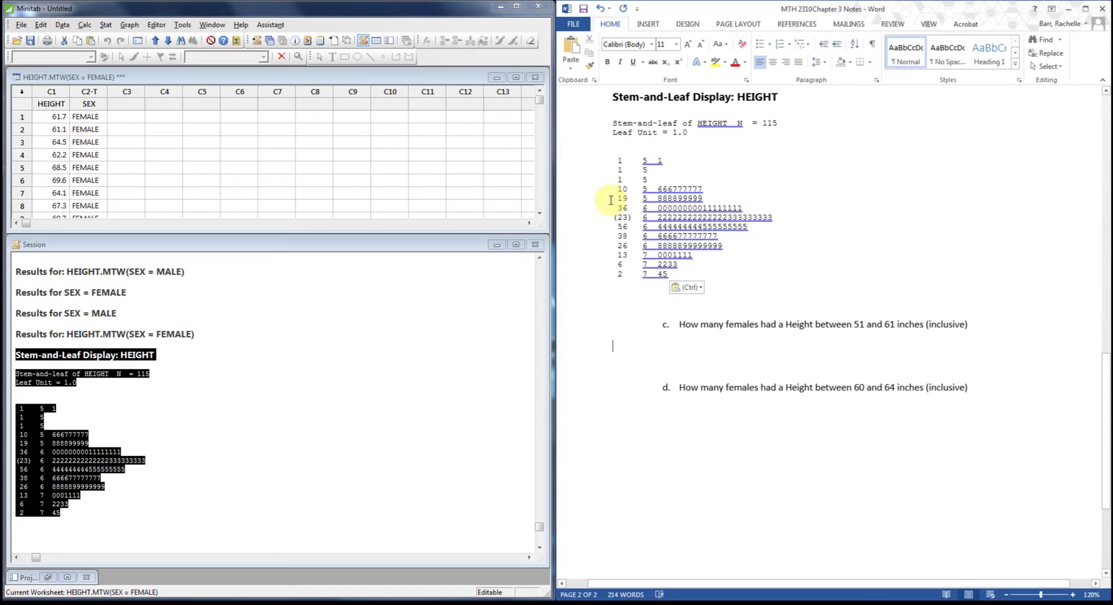
Answer question c with 36, then highlight the 4 leaves in the 56 row.
key("Tab")
key("Tab")
key("Tab")
key("Tab")
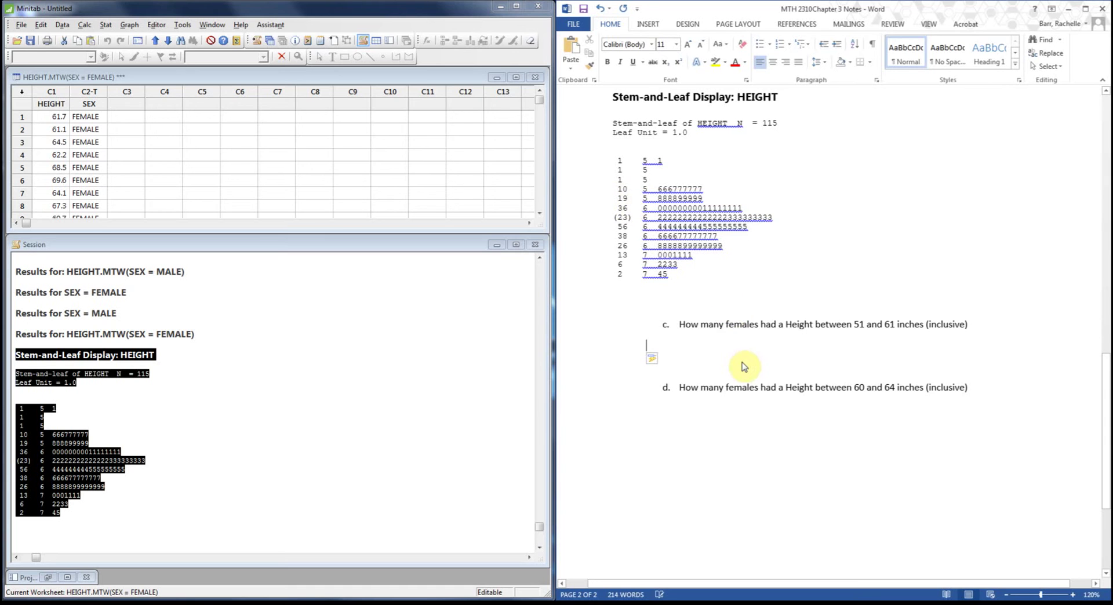
type("36")
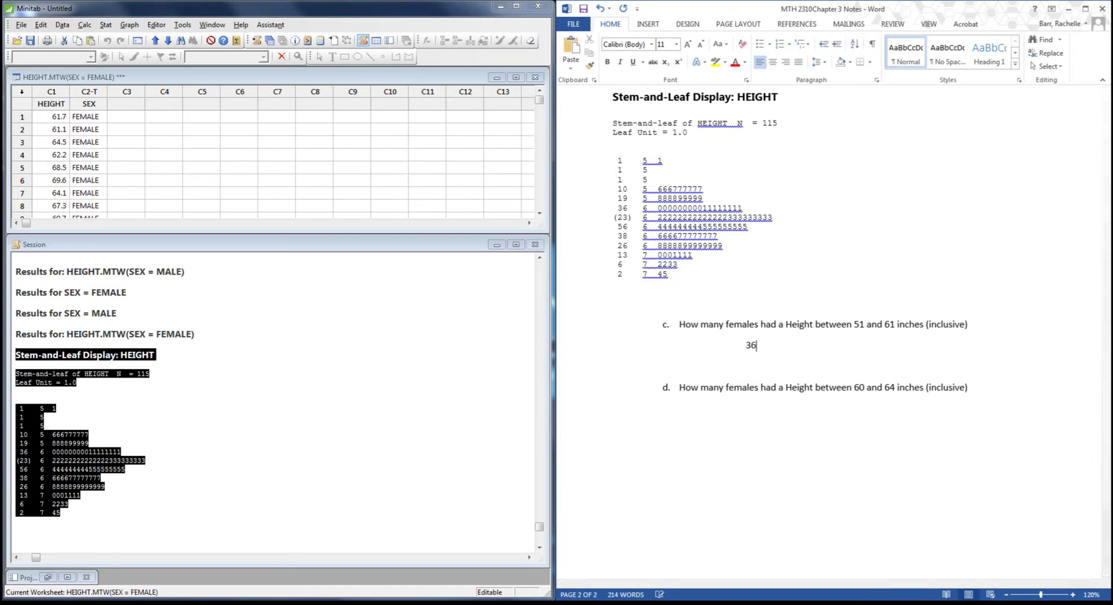
left_click(753, 416)
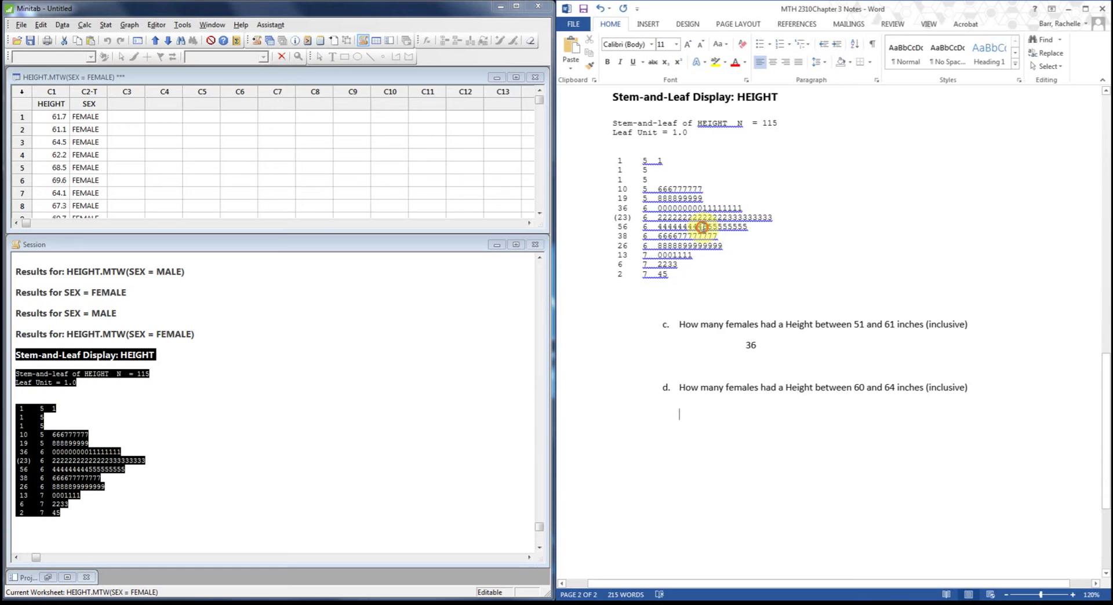
left_click_drag(702, 227, 657, 226)
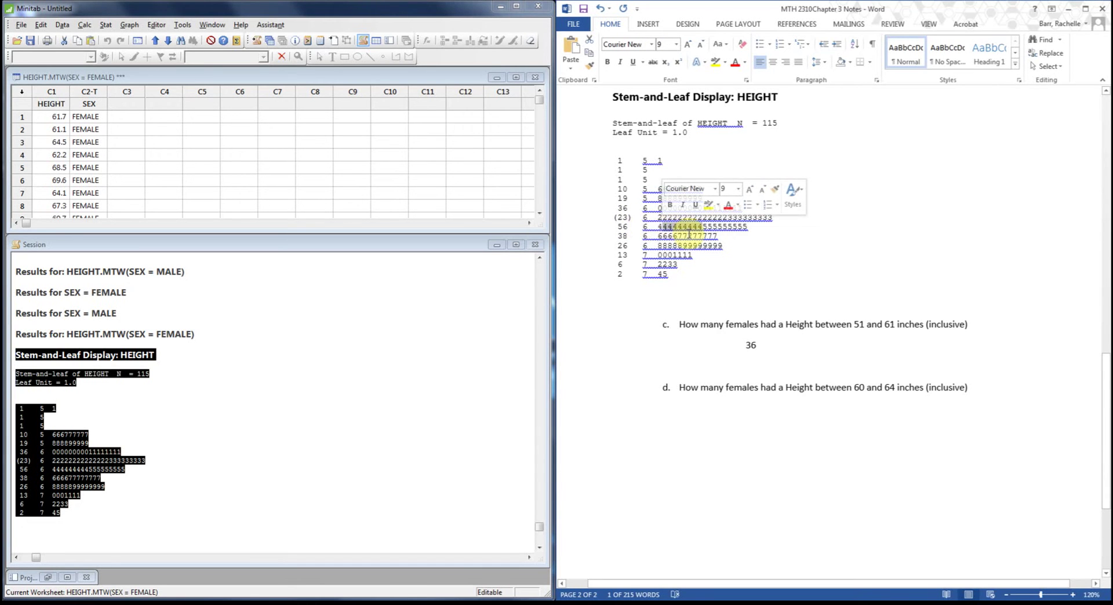
Recount the 4 leaves in row 56 and begin question d's answer with 8+.
left_click(688, 234)
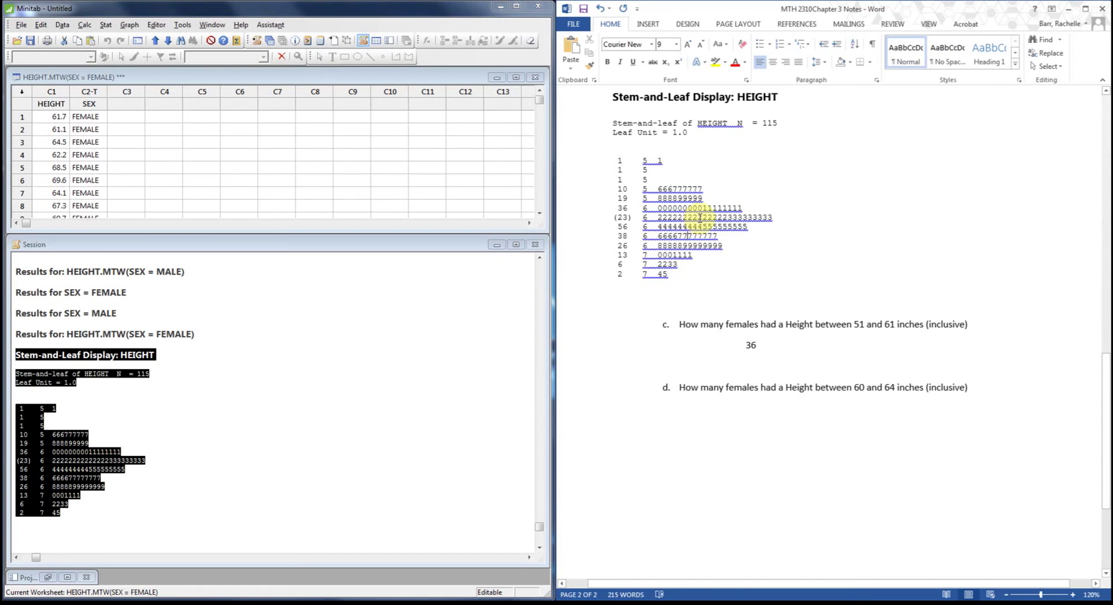
left_click_drag(701, 227, 662, 233)
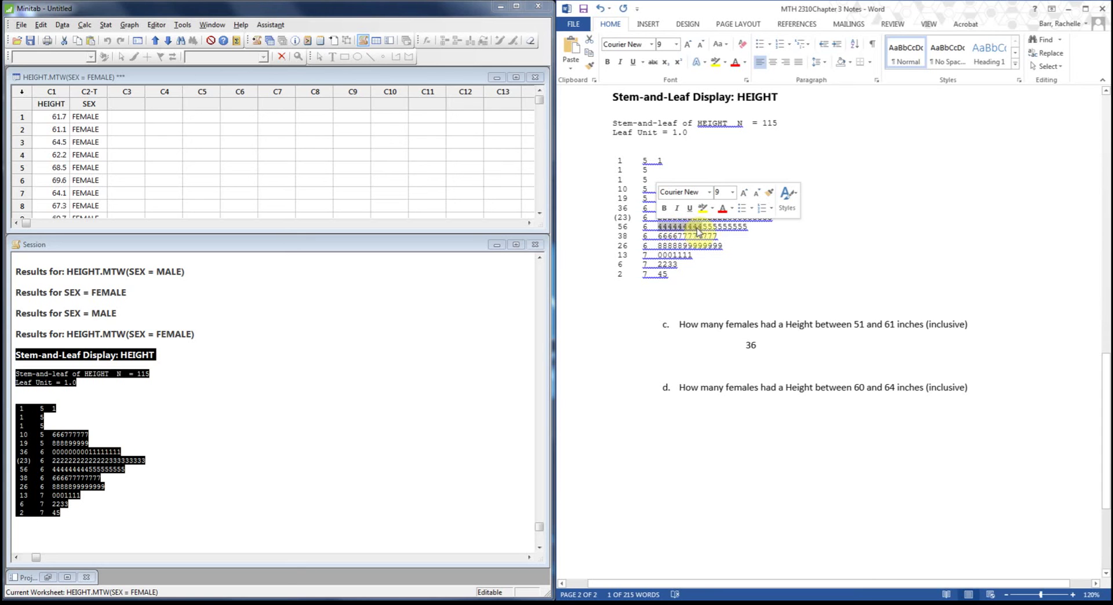
left_click(766, 413)
type("8+")
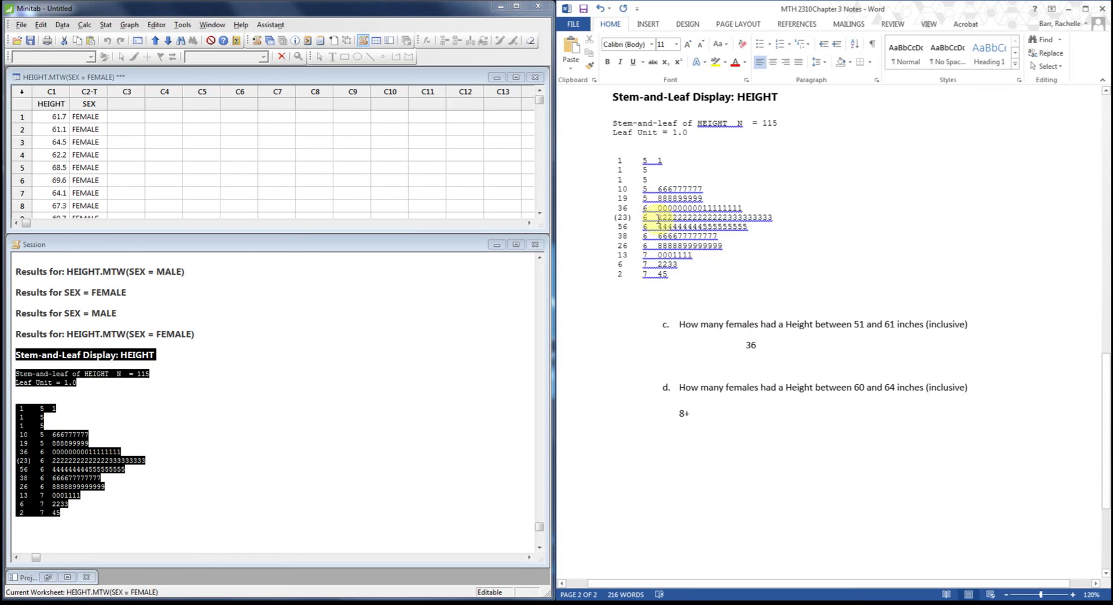
Remove the stray text typed into the stem-6 row, leaving the stem rows unchanged.
left_click(659, 208)
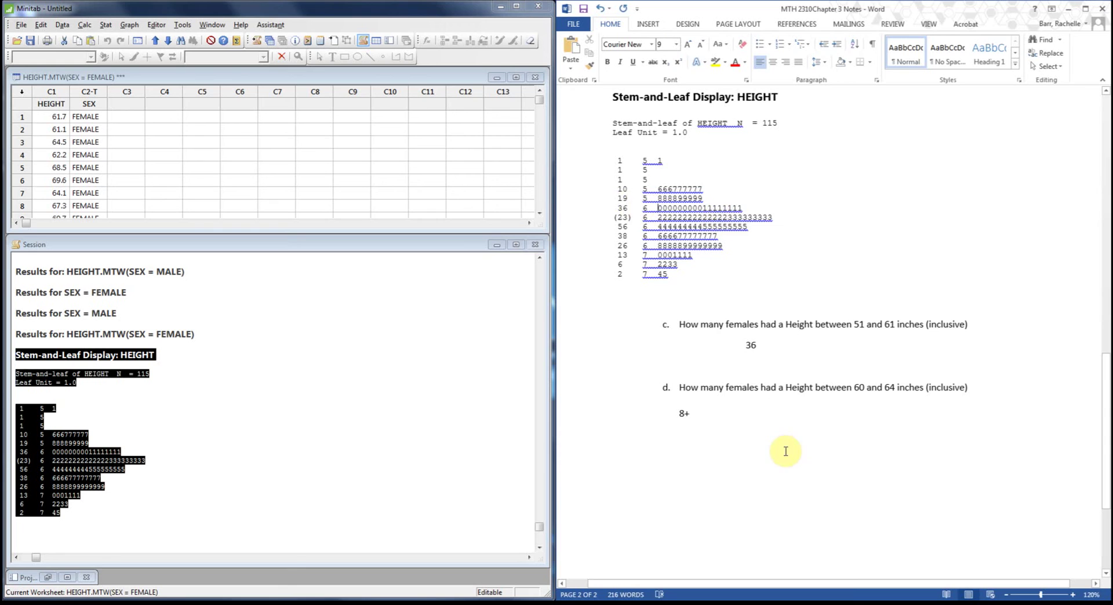
type("36-19")
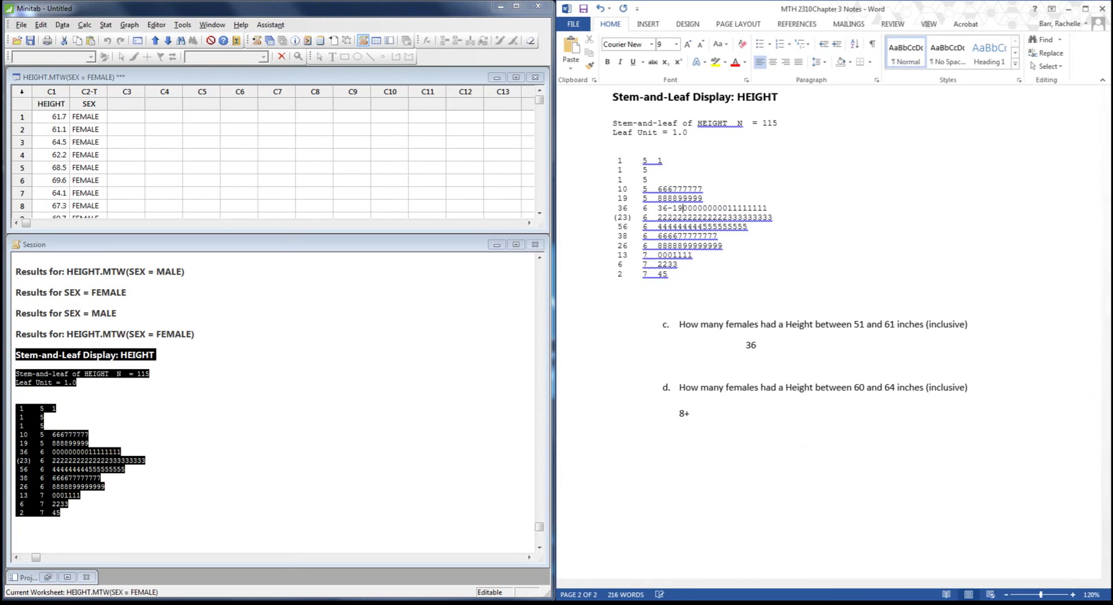
key("BackSpace")
key("BackSpace")
left_click(693, 411)
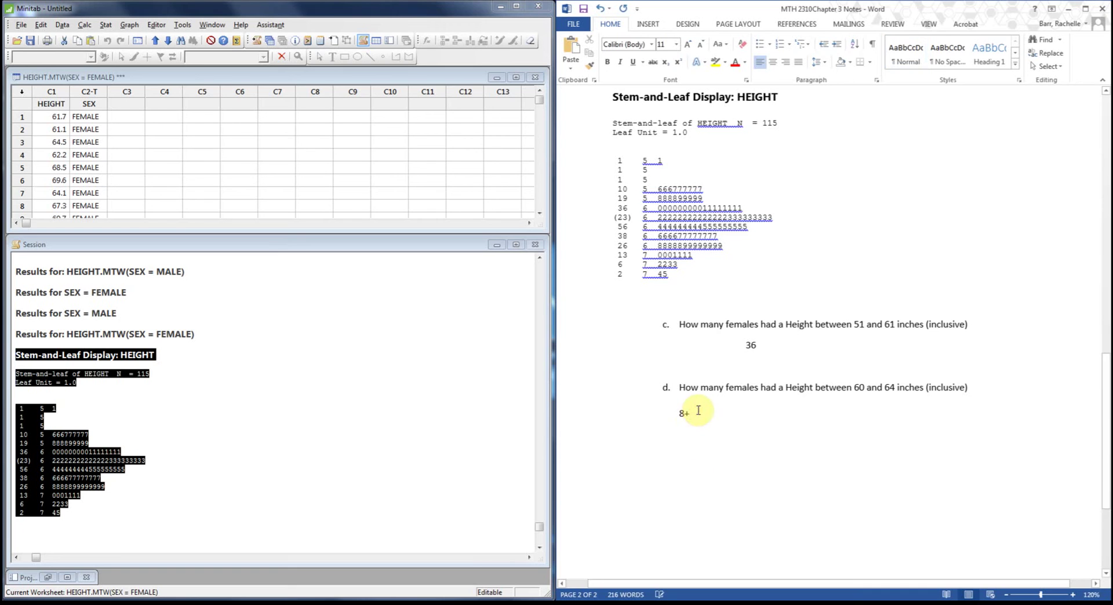
Extend question d's answer to the expression 8+36-19+9+14=.
type("39")
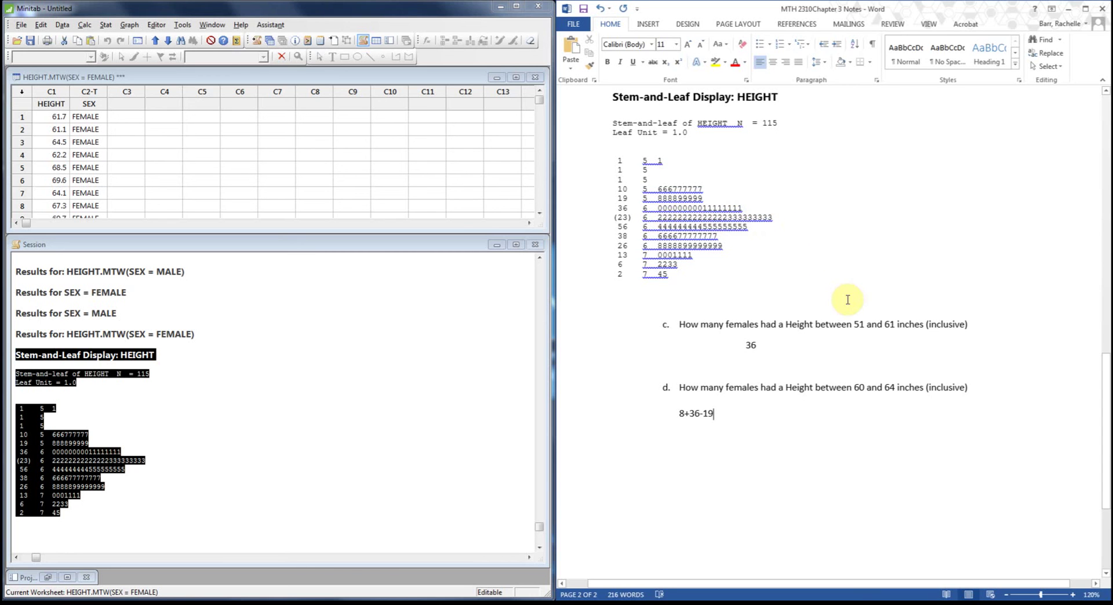
type("+")
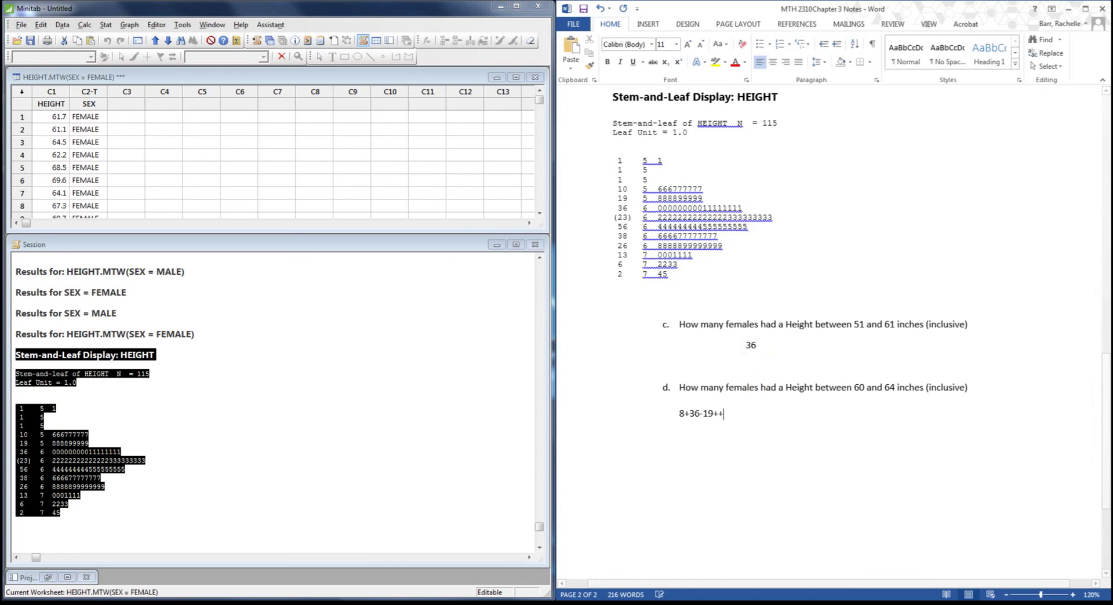
type("+-")
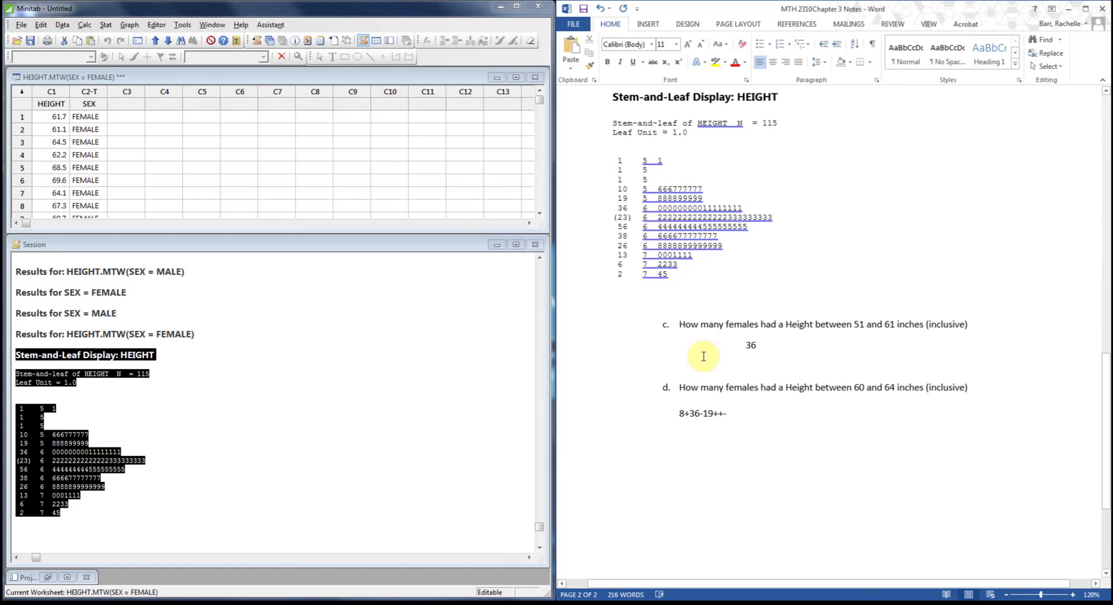
key("BackSpace")
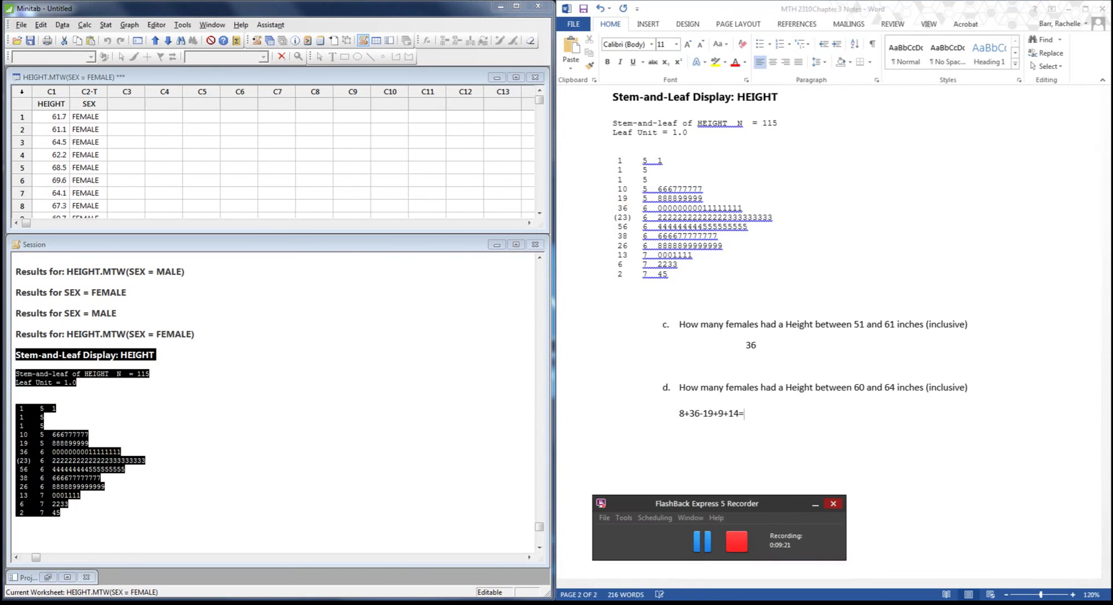
Move the FlashBack Express recorder window up and to the right.
left_click_drag(781, 503, 876, 462)
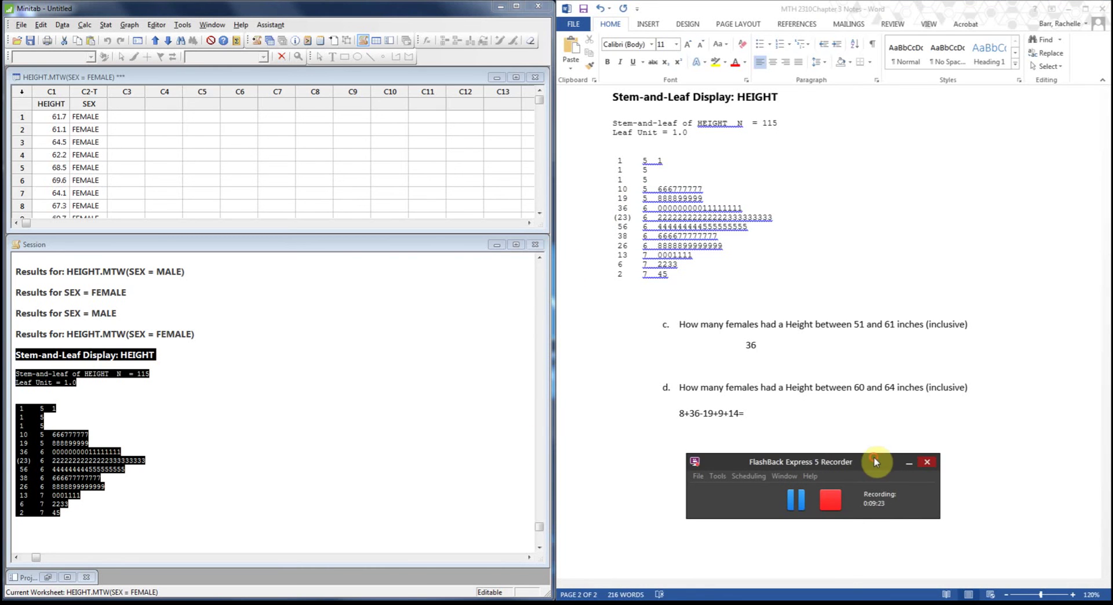